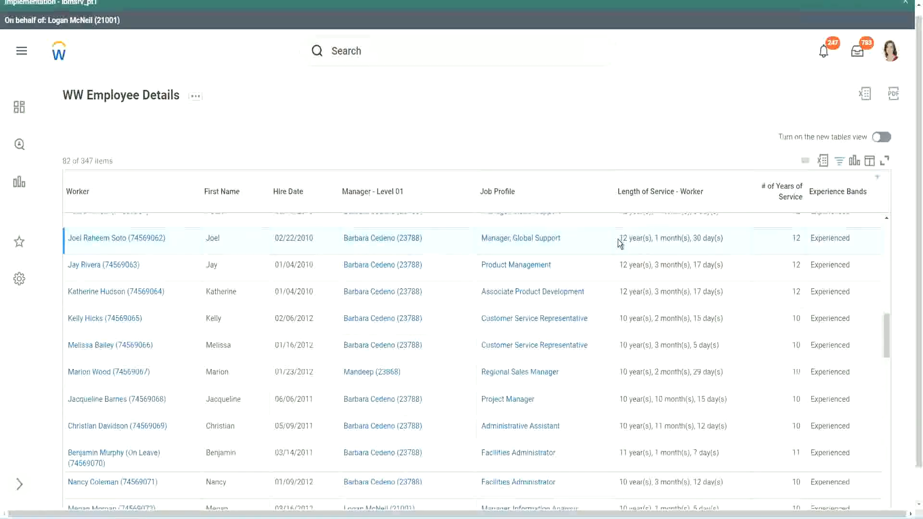
- Examine the Length of Service and # of Years of Service values for several workers in the report
drag(618, 240, 704, 237)
click(775, 251)
double_click(773, 248)
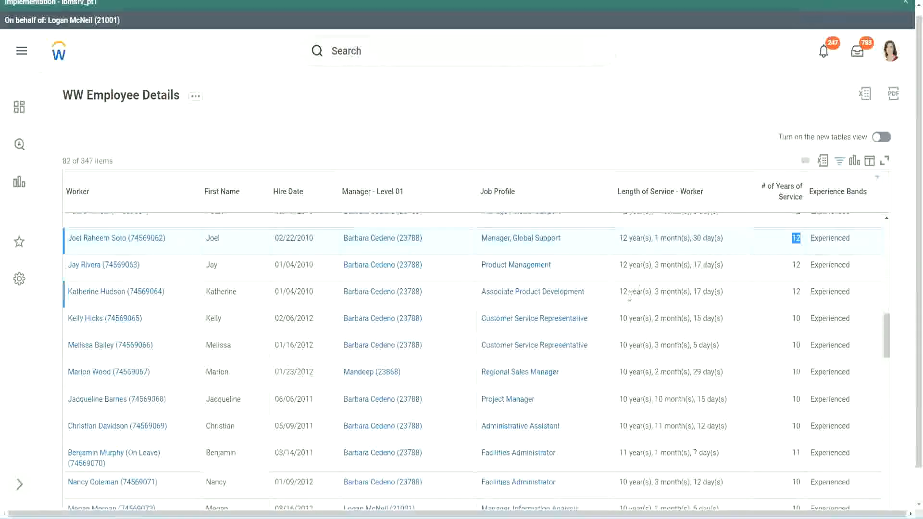
click(636, 426)
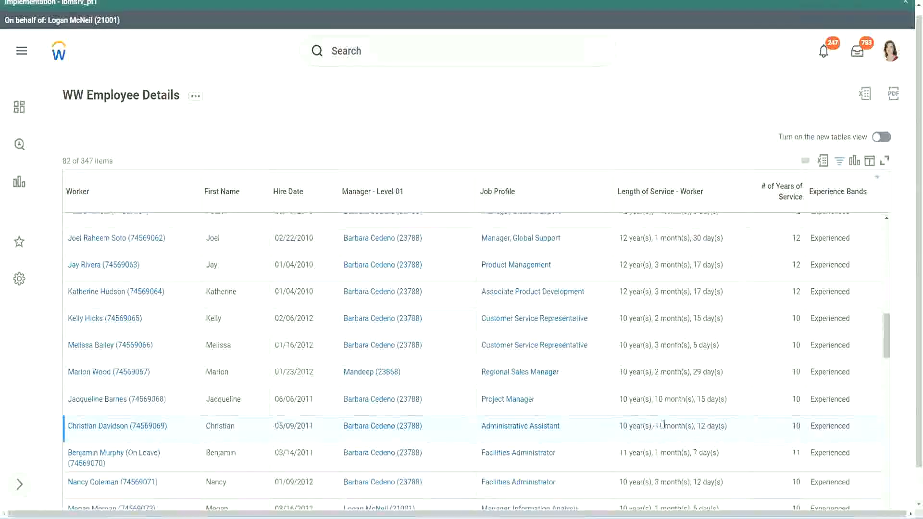
drag(656, 426, 707, 426)
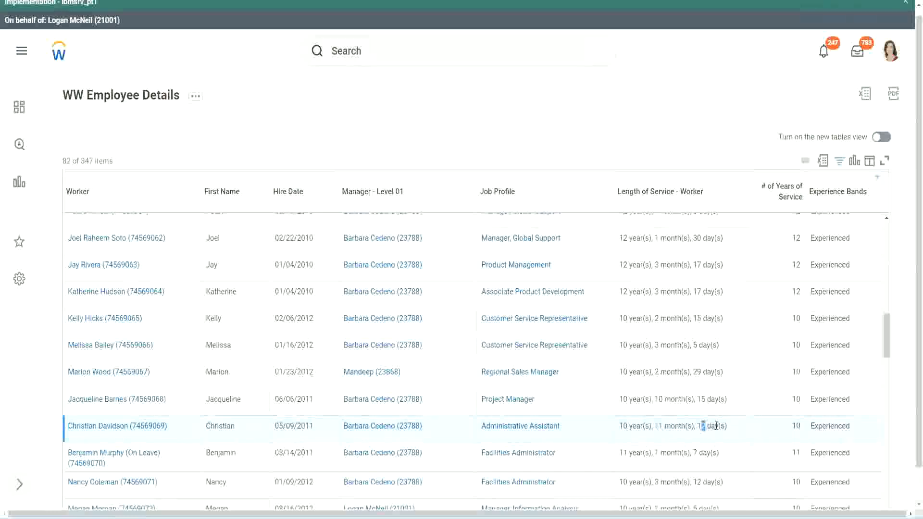
click(717, 426)
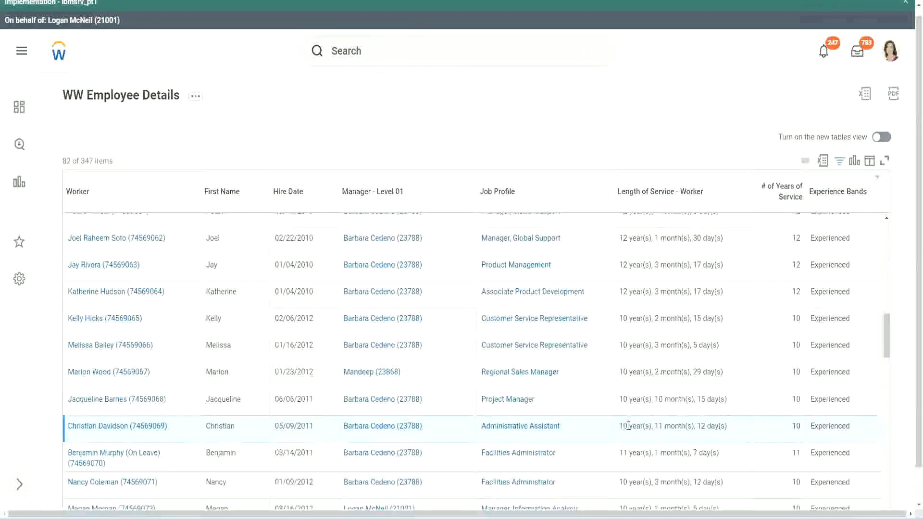
double_click(796, 427)
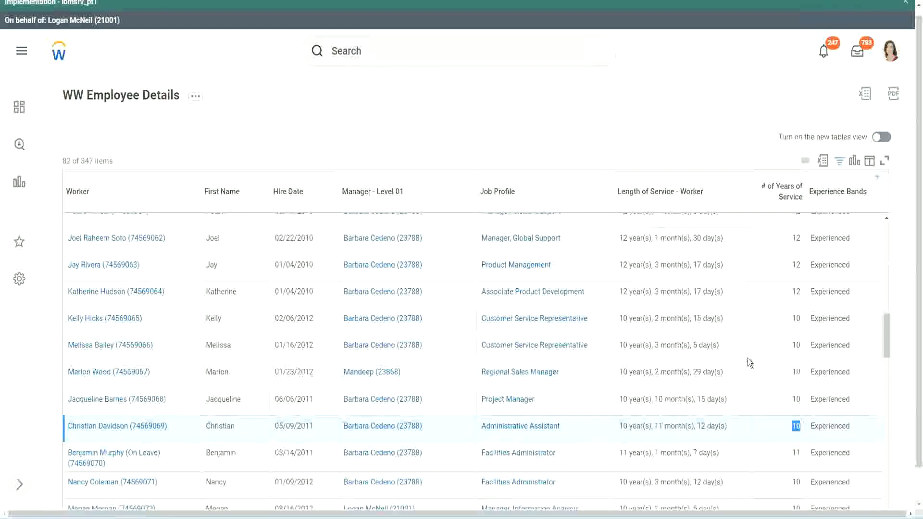
click(793, 303)
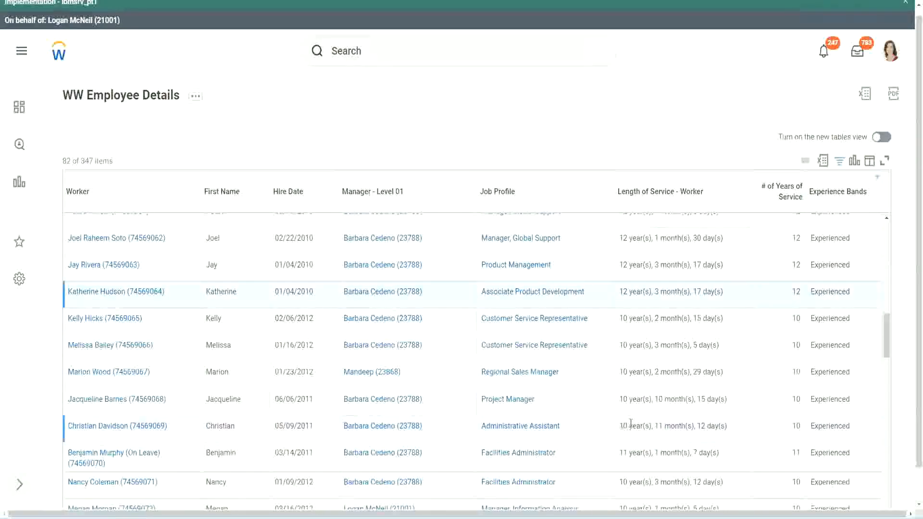
drag(631, 423, 620, 425)
click(698, 424)
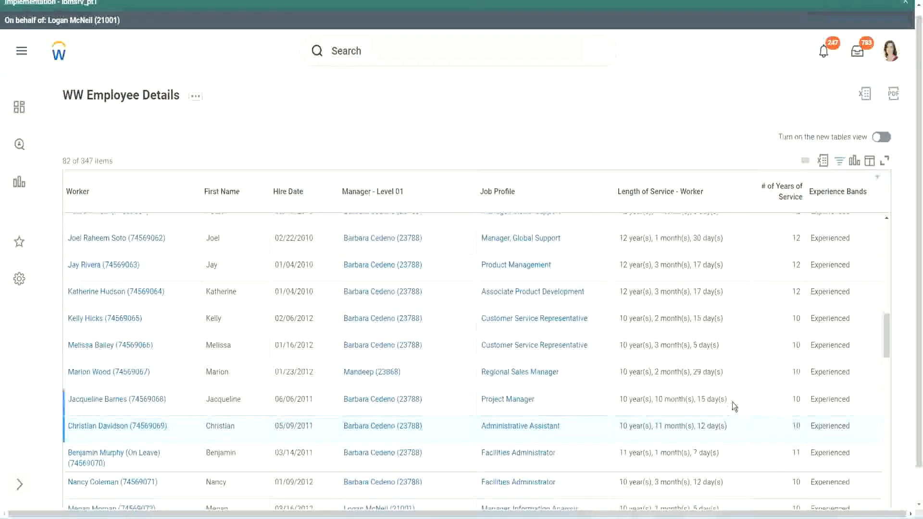
double_click(798, 239)
drag(619, 239, 736, 235)
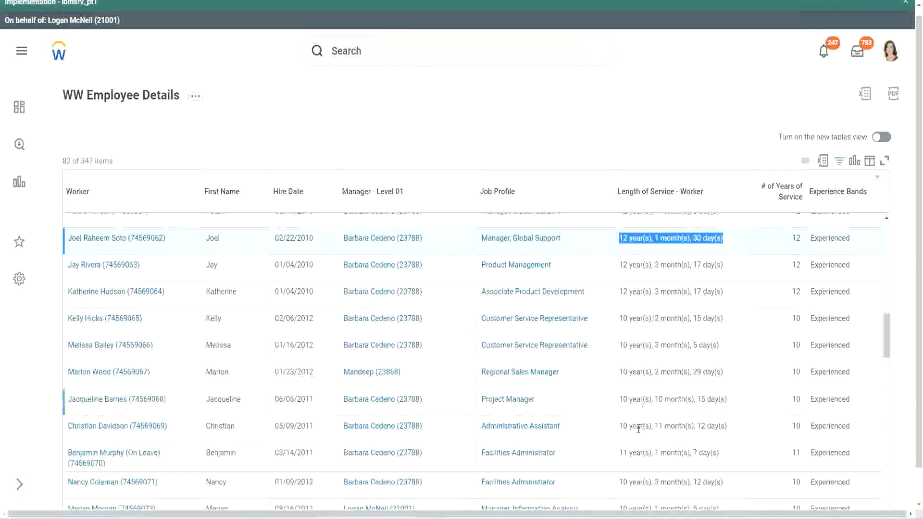
click(716, 426)
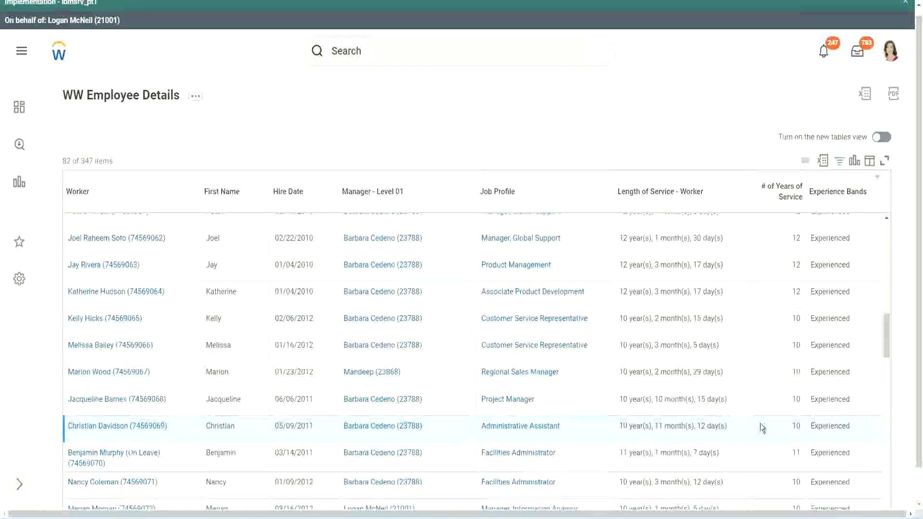
double_click(795, 426)
click(763, 429)
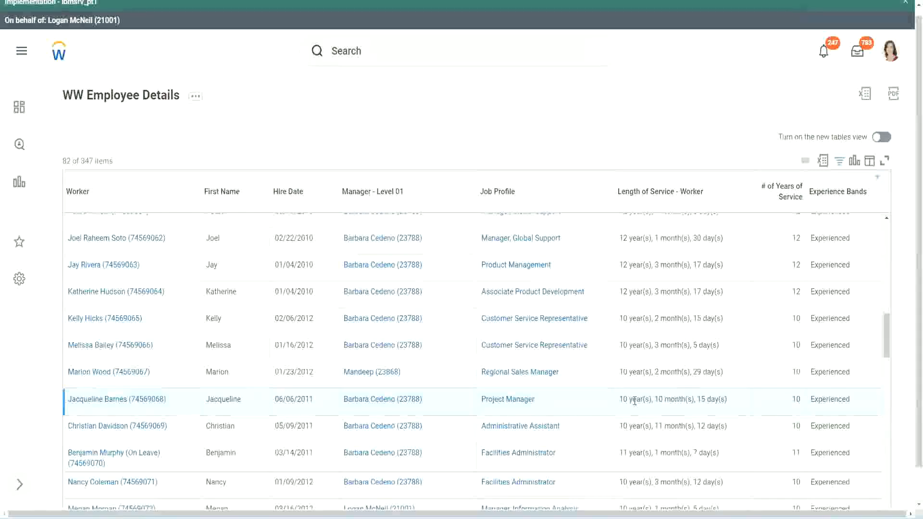
double_click(661, 400)
click(690, 400)
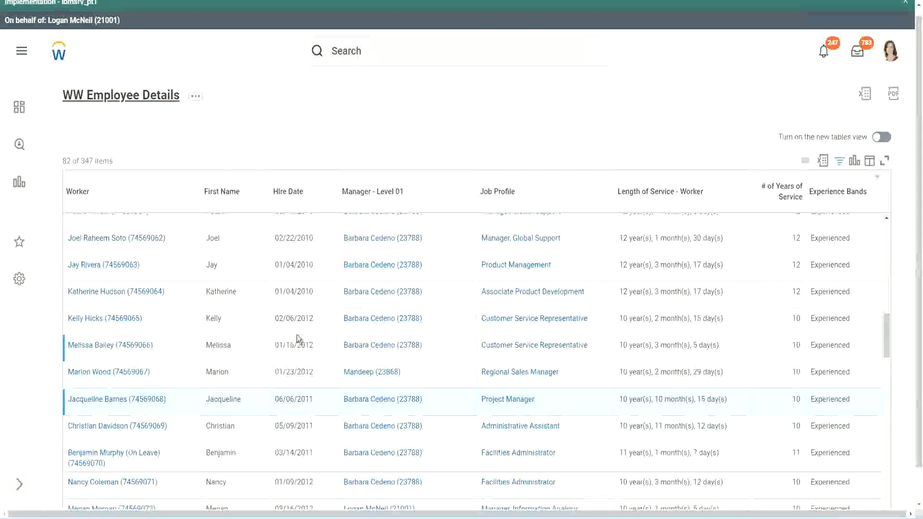
- Open the Experience Bands calculated field from the report's column list in a new tab
scroll(297, 334, down, 5)
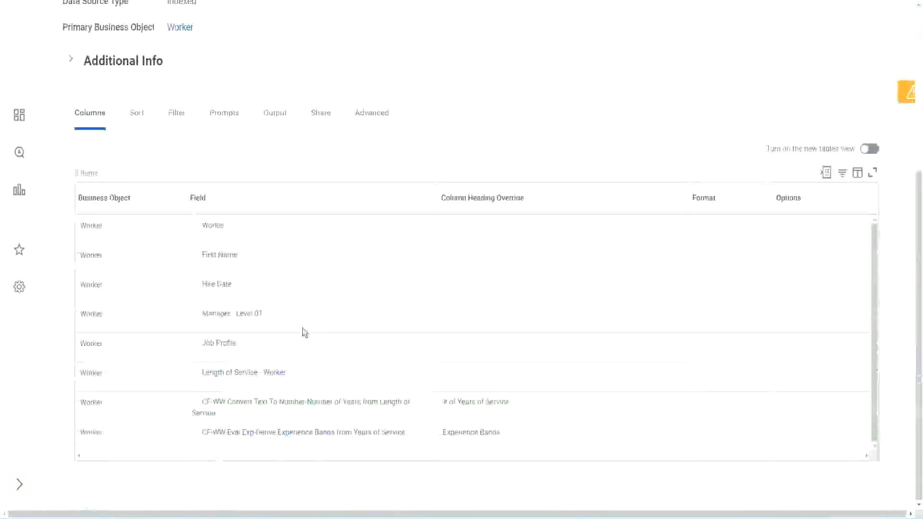
right_click(251, 438)
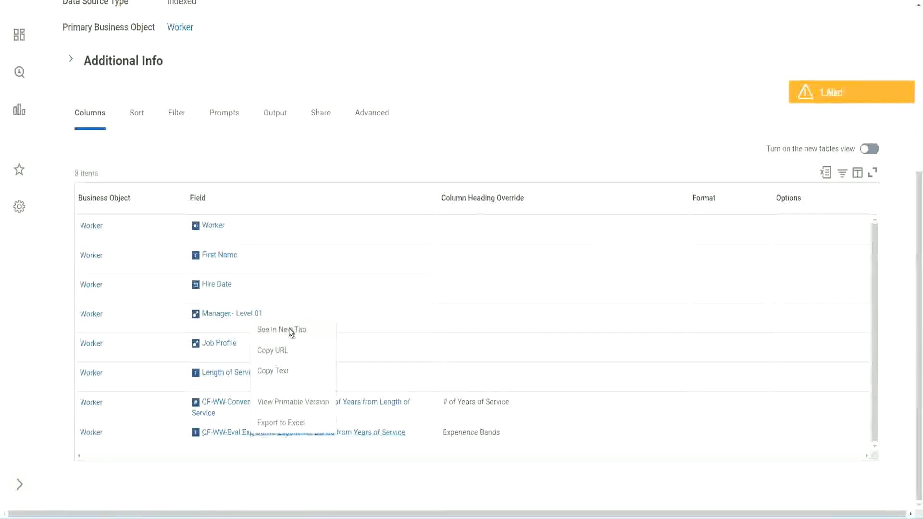
click(289, 328)
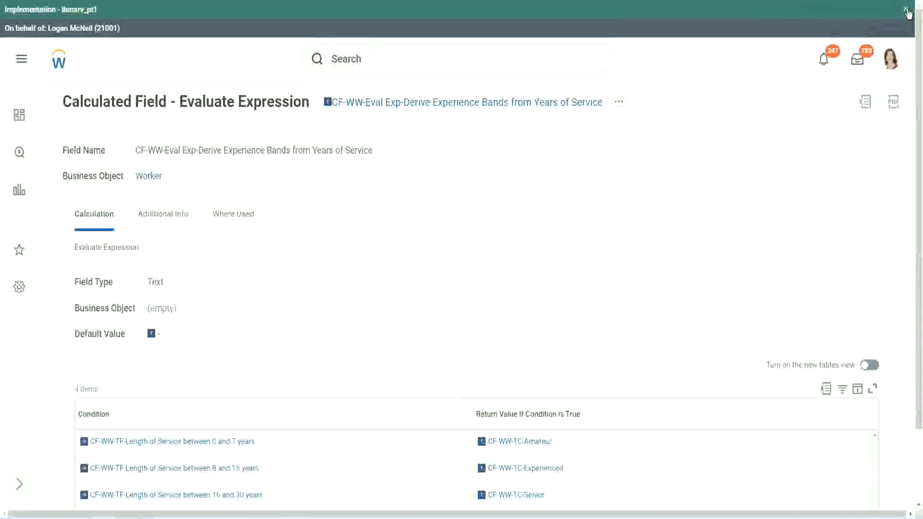
click(906, 10)
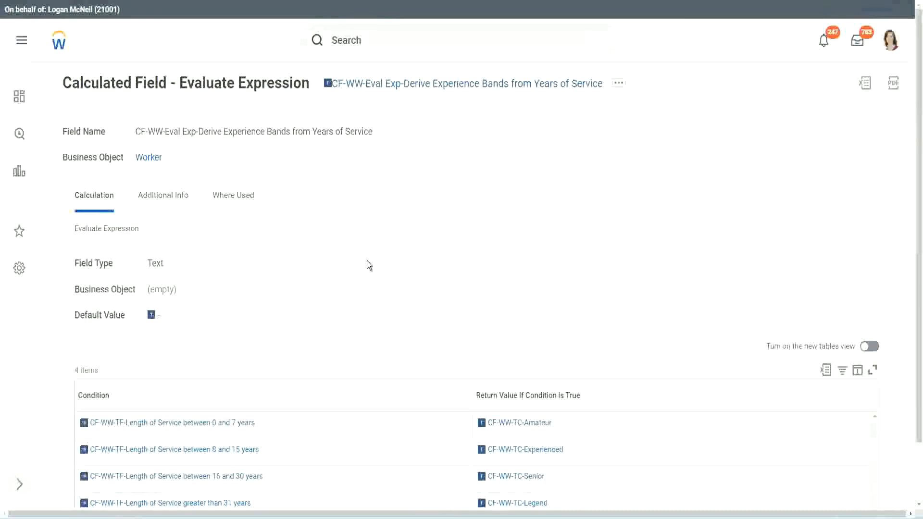
- Review the field's conditions and copy the calculated field's name text
scroll(385, 258, down, 1)
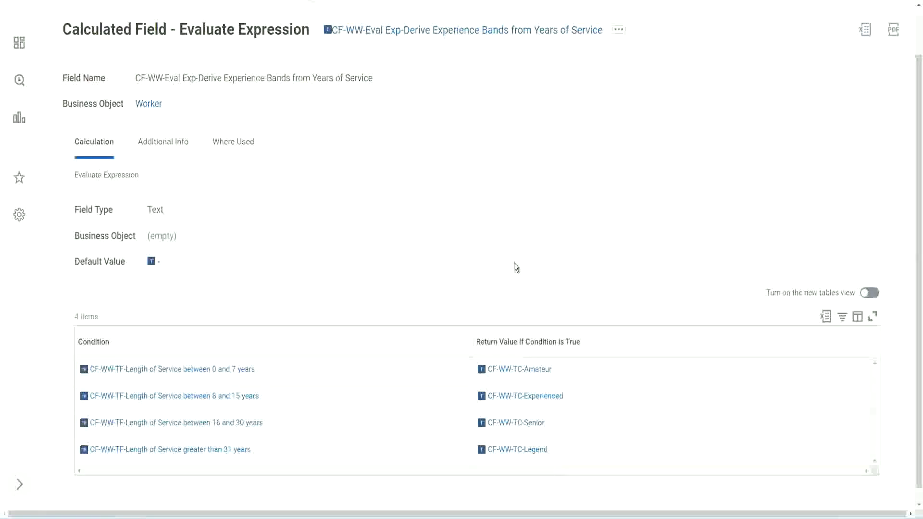
click(419, 340)
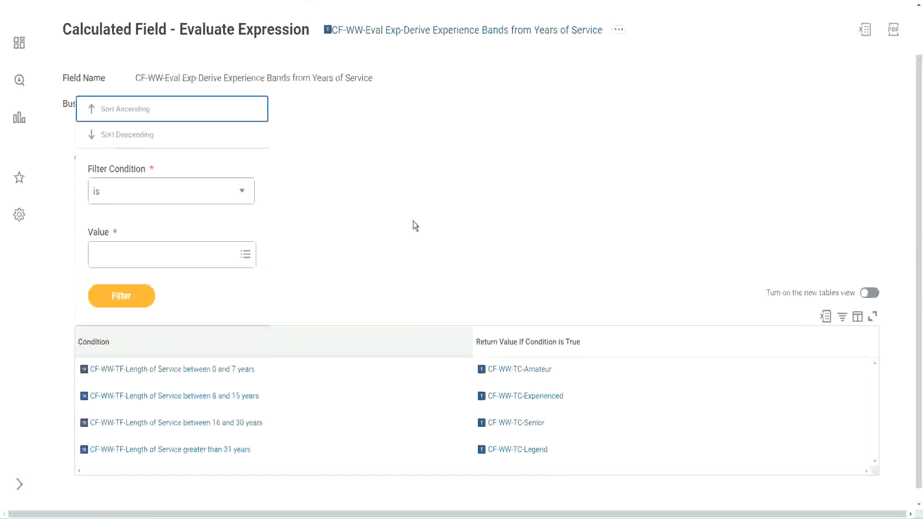
click(412, 221)
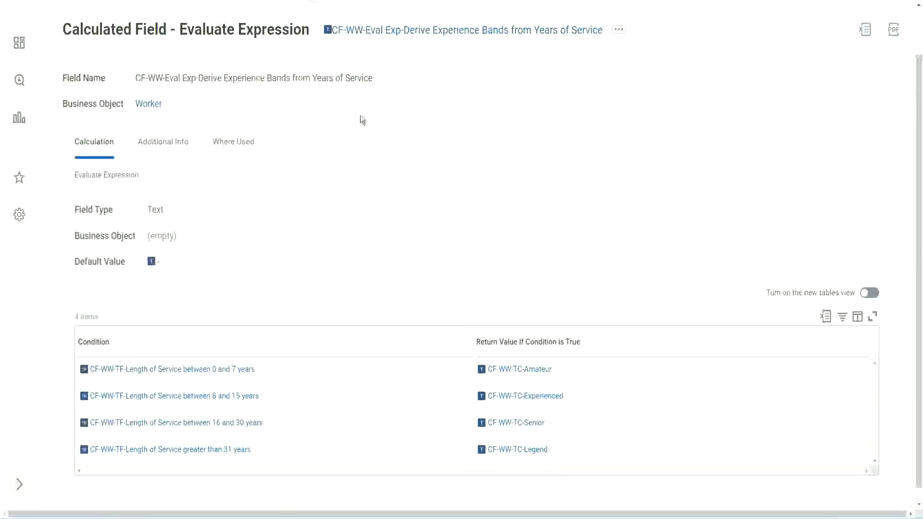
right_click(406, 33)
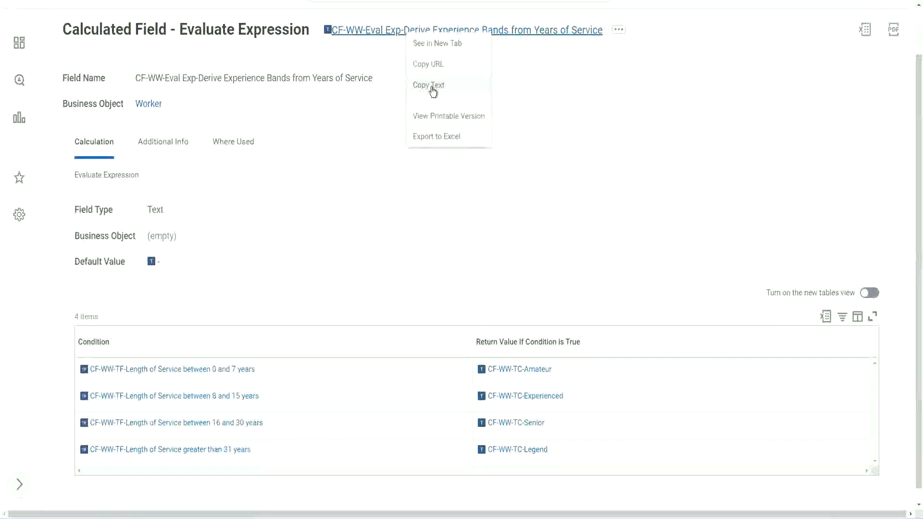
click(433, 91)
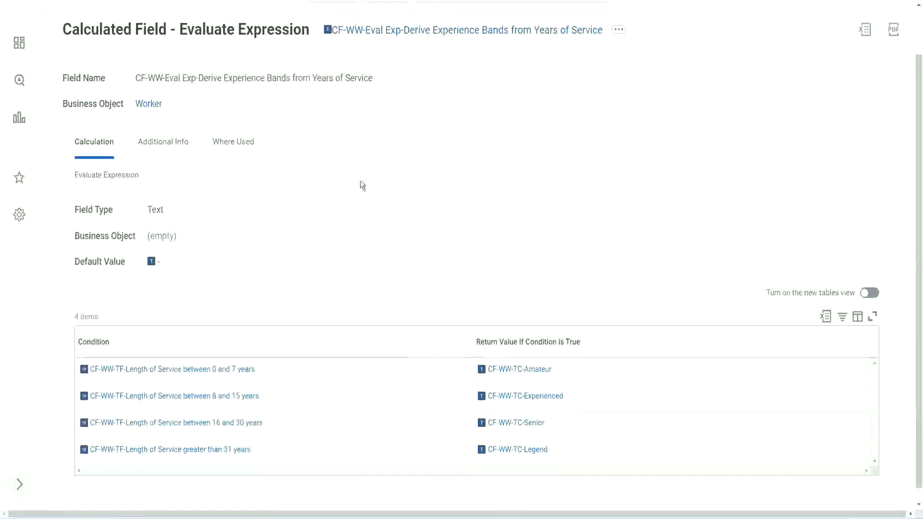
- Search for and open the Create Calculated Field task
scroll(359, 192, up, 2)
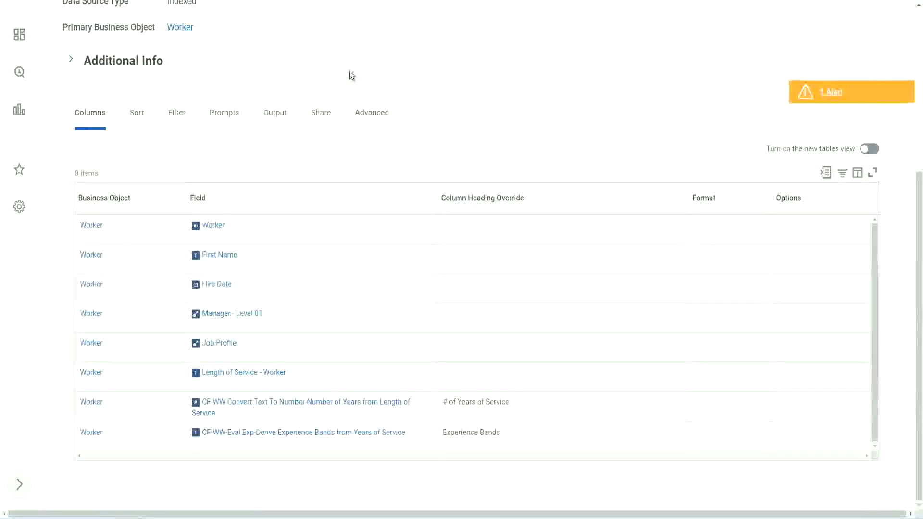
scroll(350, 71, up, 5)
click(375, 59)
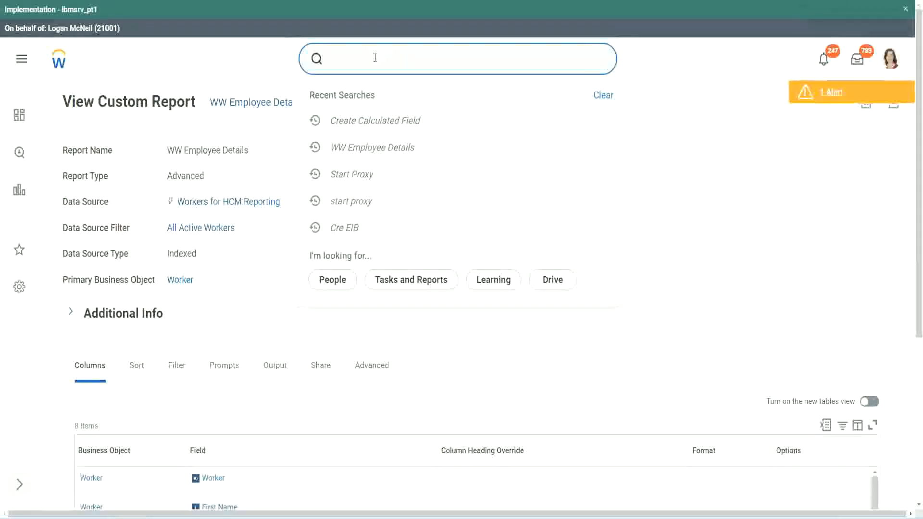
text(create cal field)
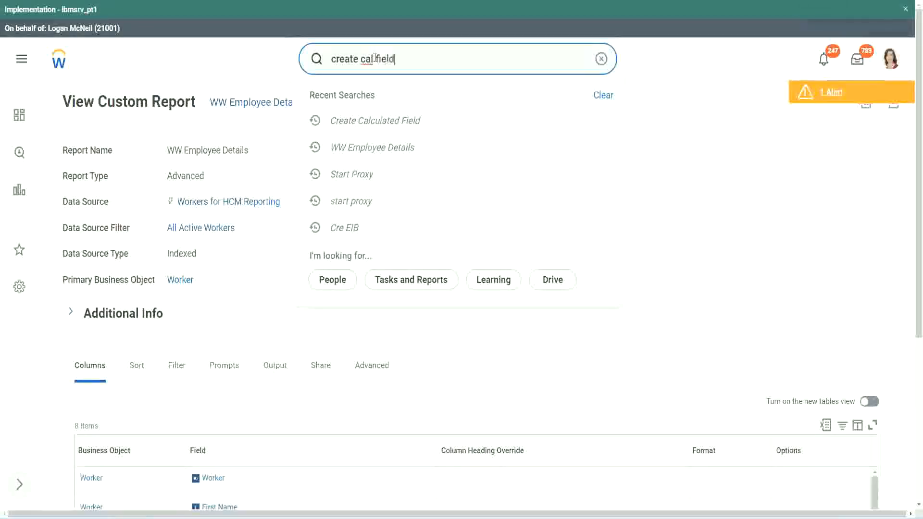
click(386, 99)
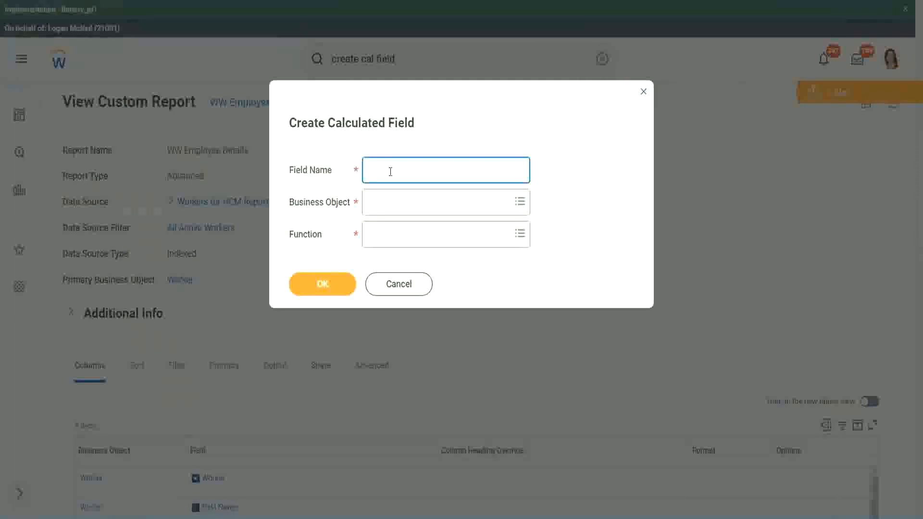
- Paste the copied name as the Field Name and insert Bands after Exp
key(ctrl+v)
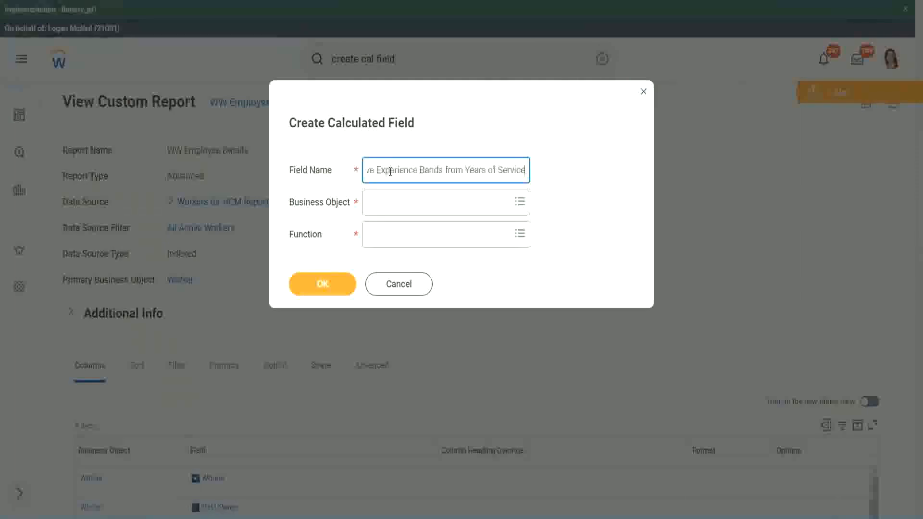
drag(419, 170, 339, 158)
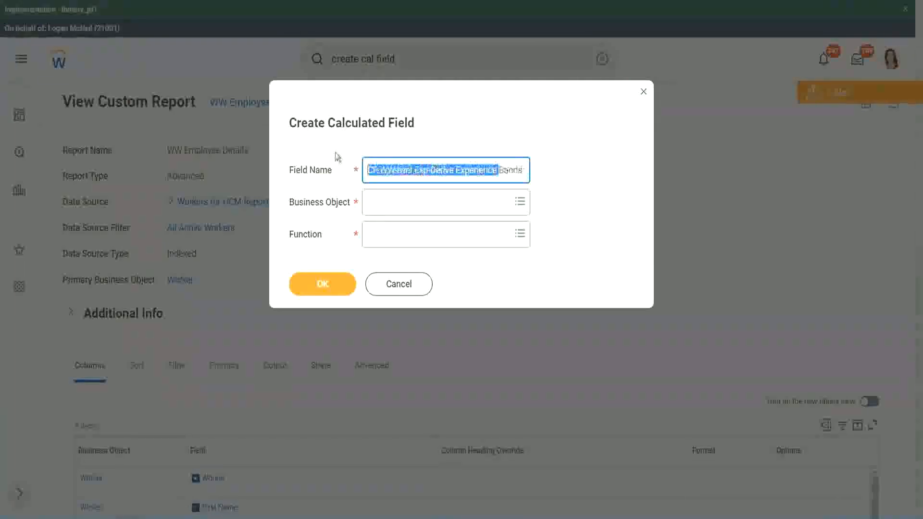
click(420, 172)
double_click(421, 172)
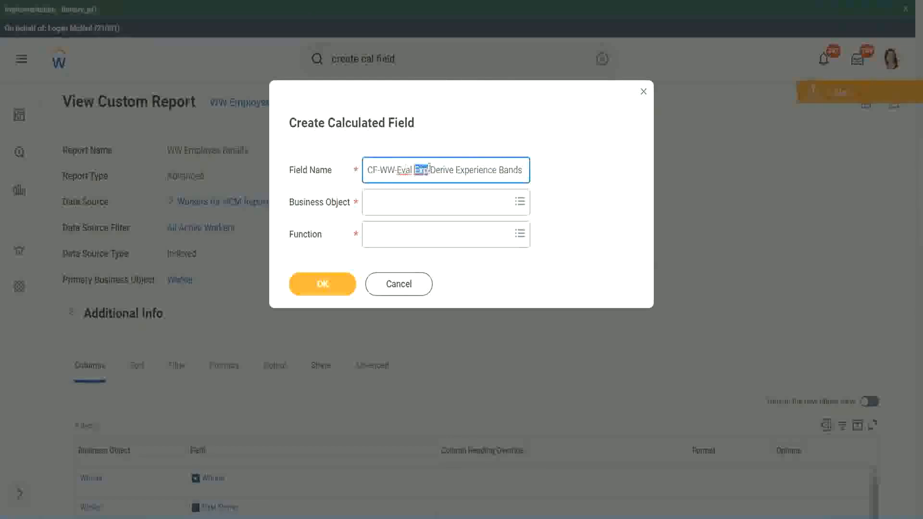
click(428, 170)
text(bands)
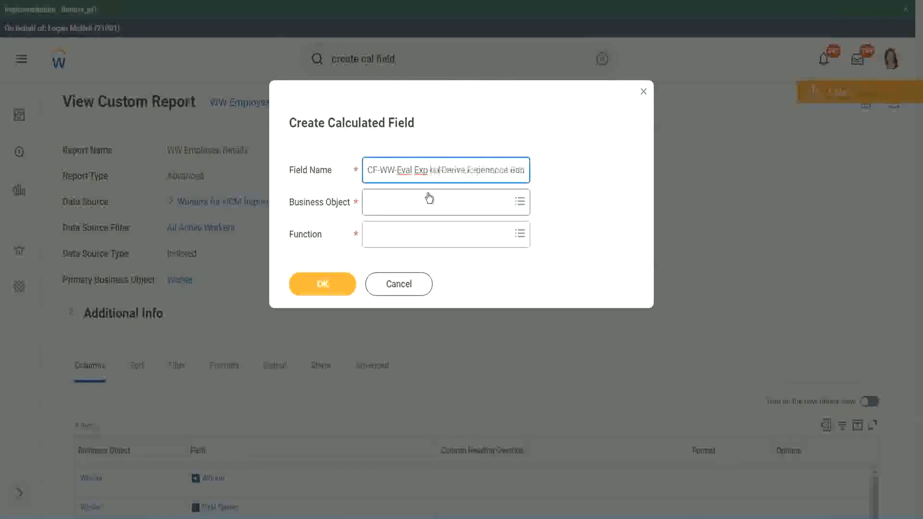
key(Left)
key(Left)
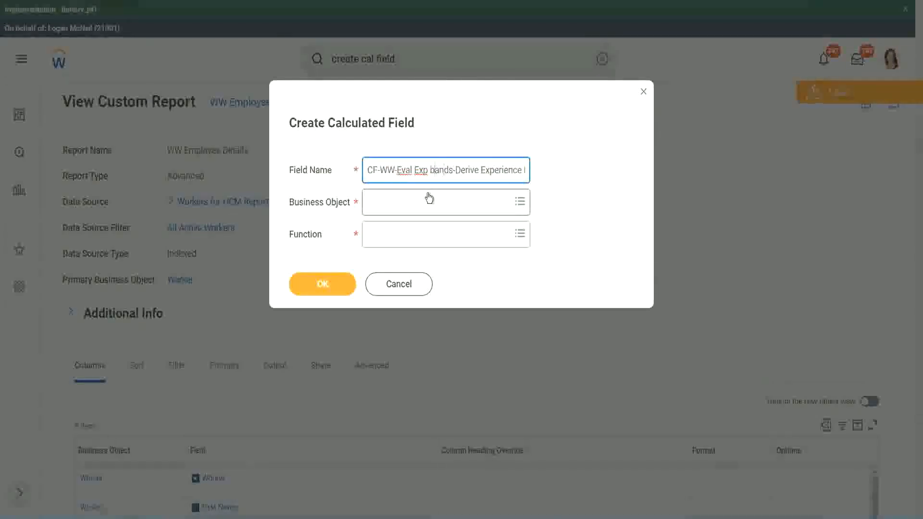
key(shift+Left)
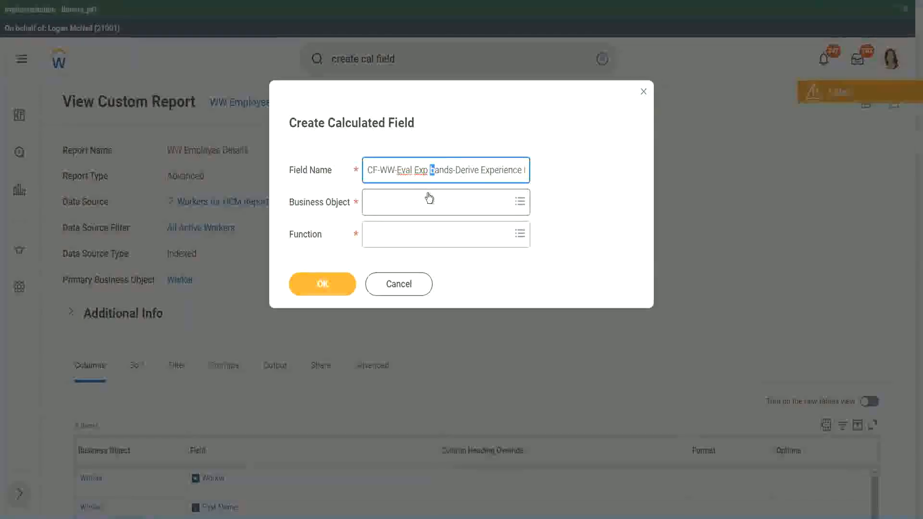
text(B)
key(Right)
key(Right)
key(Right)
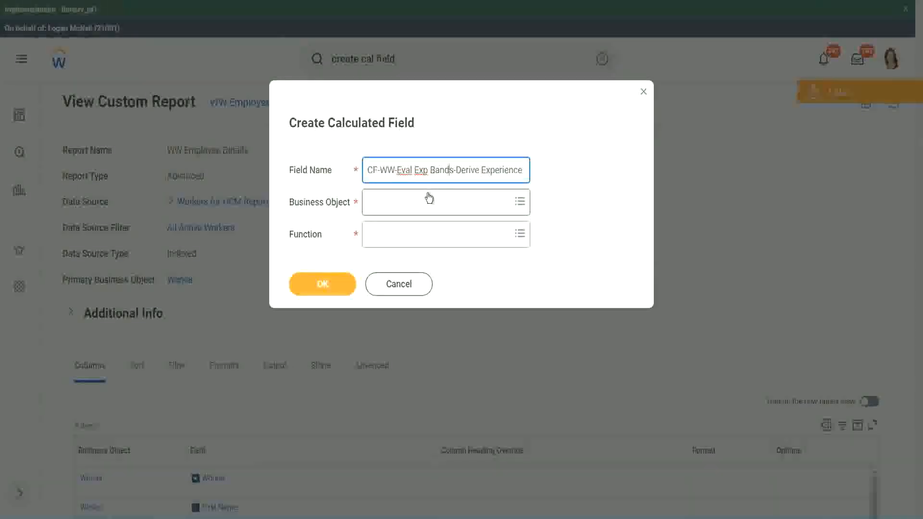
- Replace Derive with Determine in the field name so it reads Determine Experience Bands from Years of Service
key(End)
text(Bands from Years of)
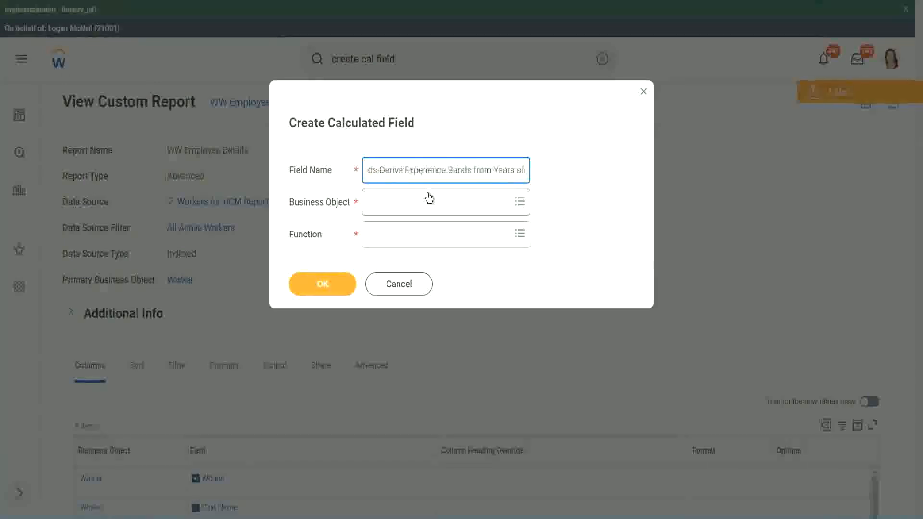
key(Left)
key(Left)
key(Left)
key(Left)
key(Left)
key(Left)
key(Left)
key(Left)
key(Left)
key(Left)
key(Left)
key(Left)
key(Left)
key(Left)
key(Left)
key(Left)
key(Left)
key(Left)
key(Left)
key(Left)
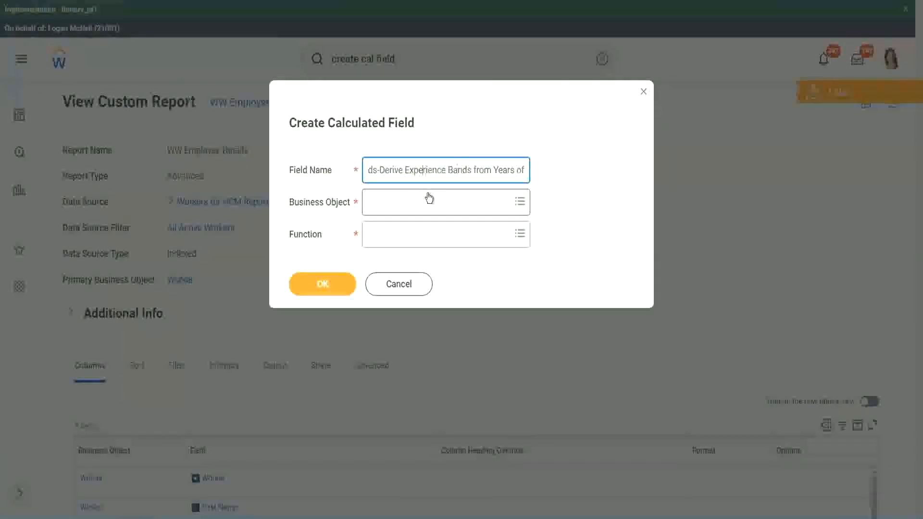
key(Left)
key(Left)
key(Left)
key(shift+Left)
key(shift+Left)
key(shift+Left)
key(shift+Left)
key(shift+Left)
key(shift+Left)
text(Determine)
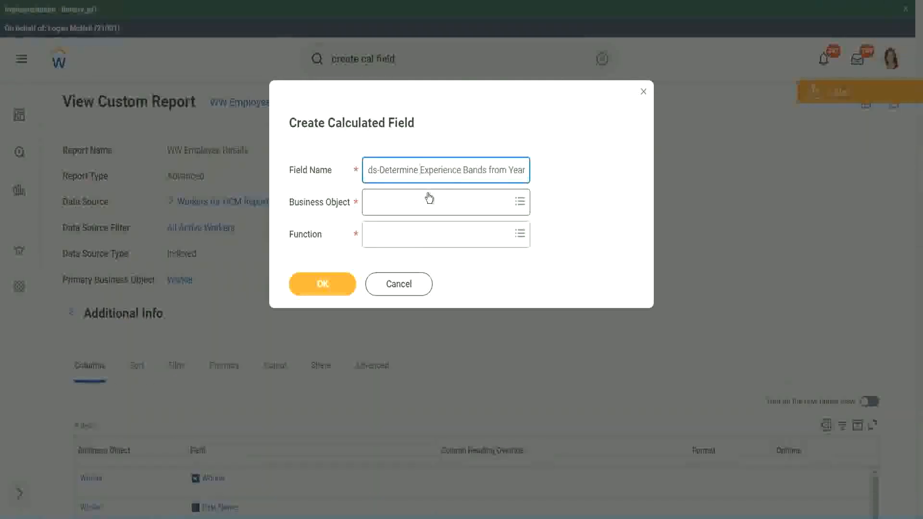
key(Right)
key(Right)
key(Right)
key(Right)
key(Right)
key(Right)
key(Right)
key(Right)
key(Right)
key(Right)
key(Right)
key(Right)
key(Right)
key(Right)
key(Right)
key(Right)
key(Right)
key(Right)
key(Right)
key(Right)
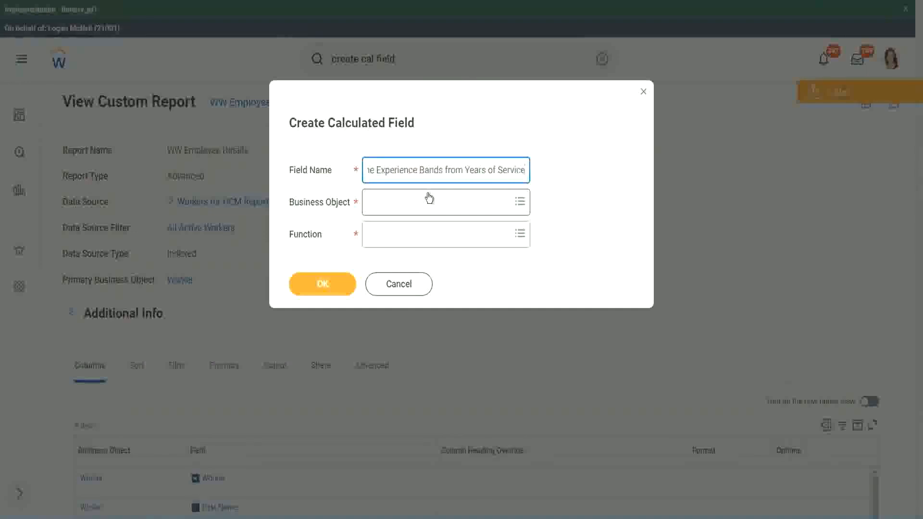
- Search for and set the Business Object to Worker
click(410, 204)
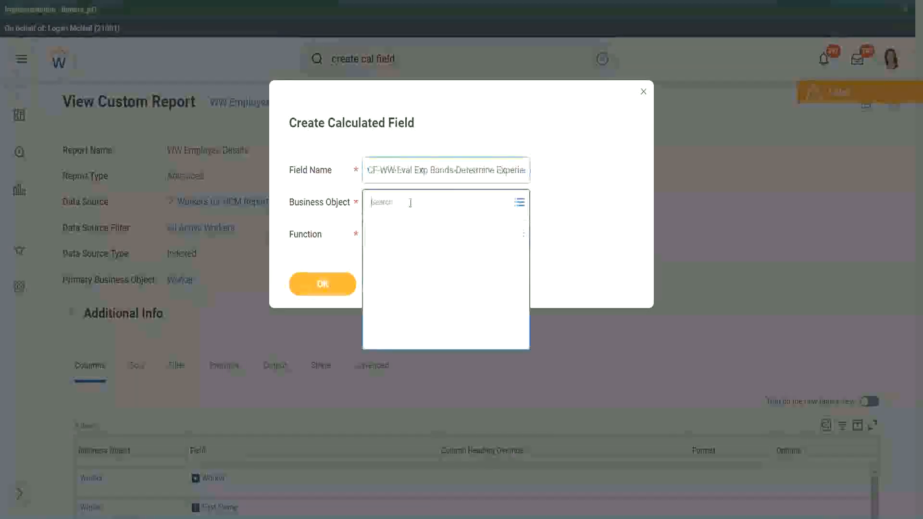
text(worker)
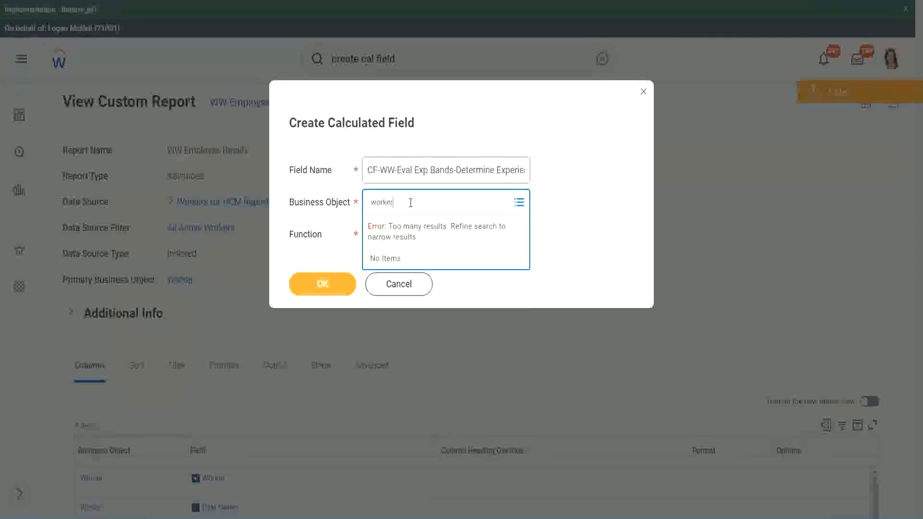
key(Return)
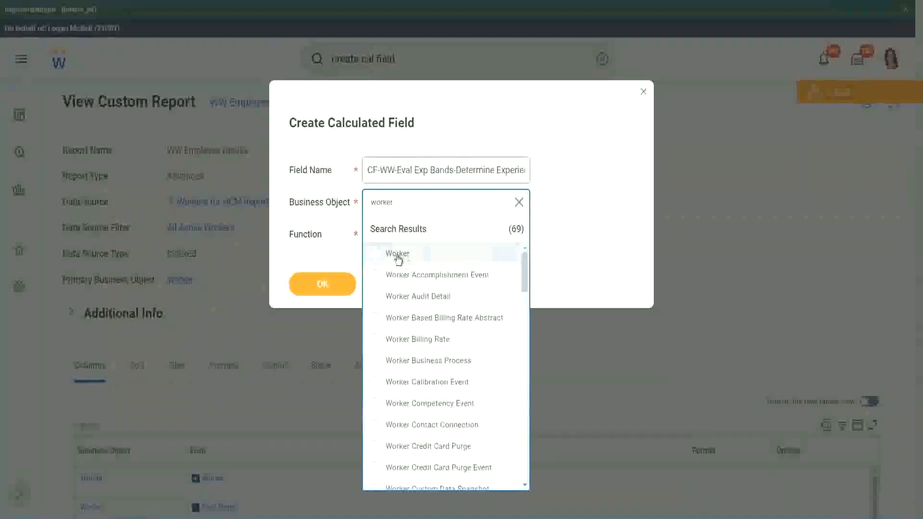
click(398, 255)
click(391, 232)
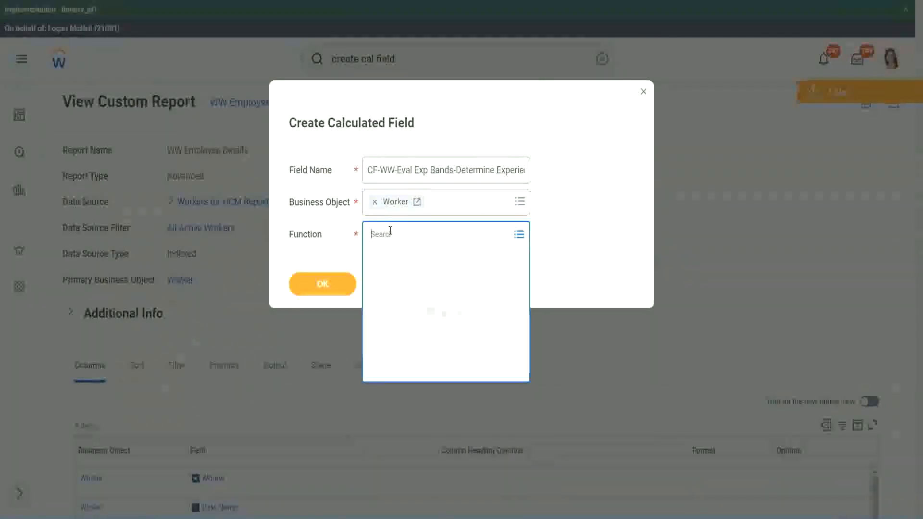
- Select Evaluate Expression Band as the function, shorten the name prefix to Eval Exp Band, and confirm the dialog
text(eval exp)
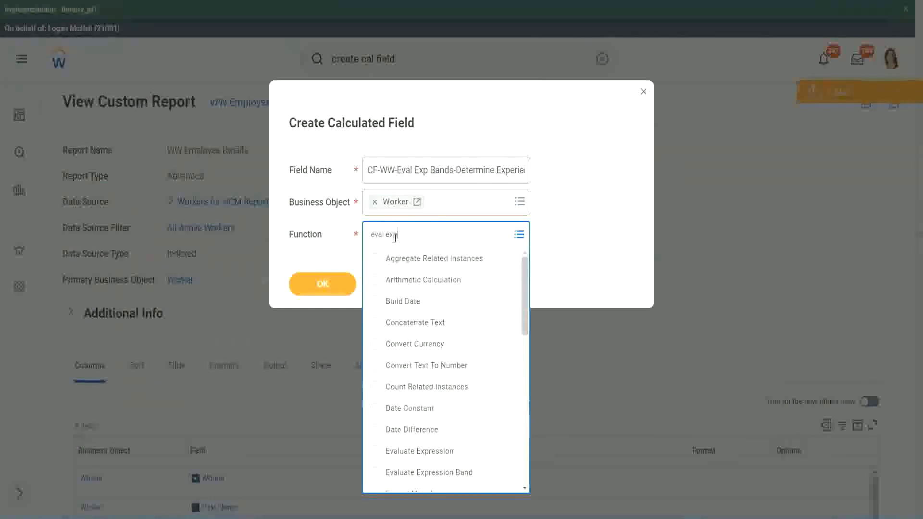
key(Return)
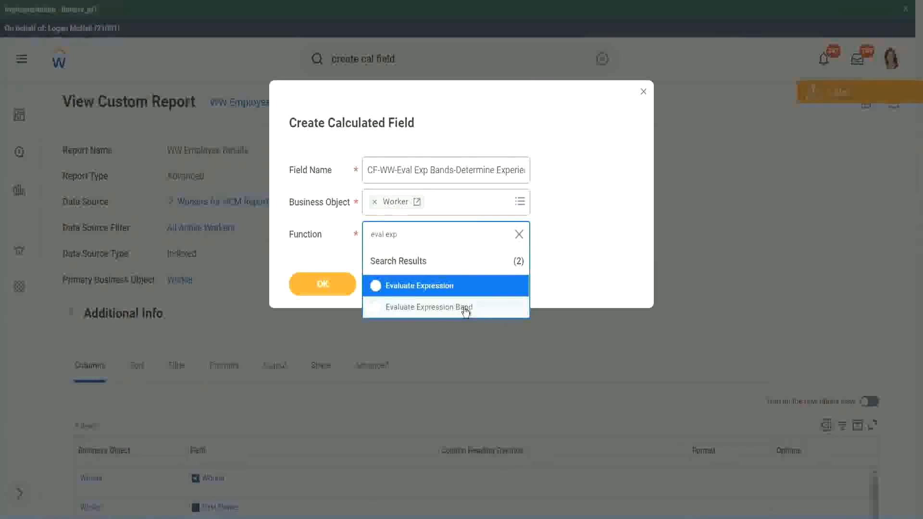
click(465, 307)
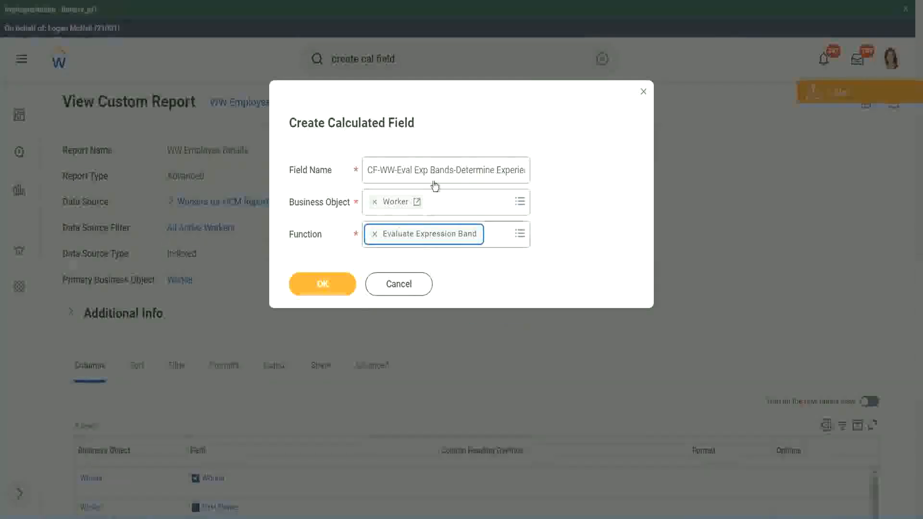
click(452, 168)
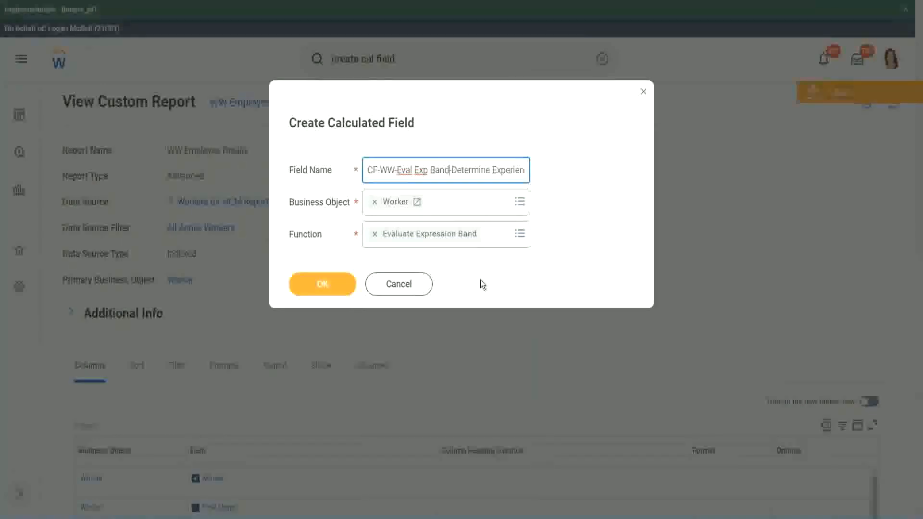
click(324, 286)
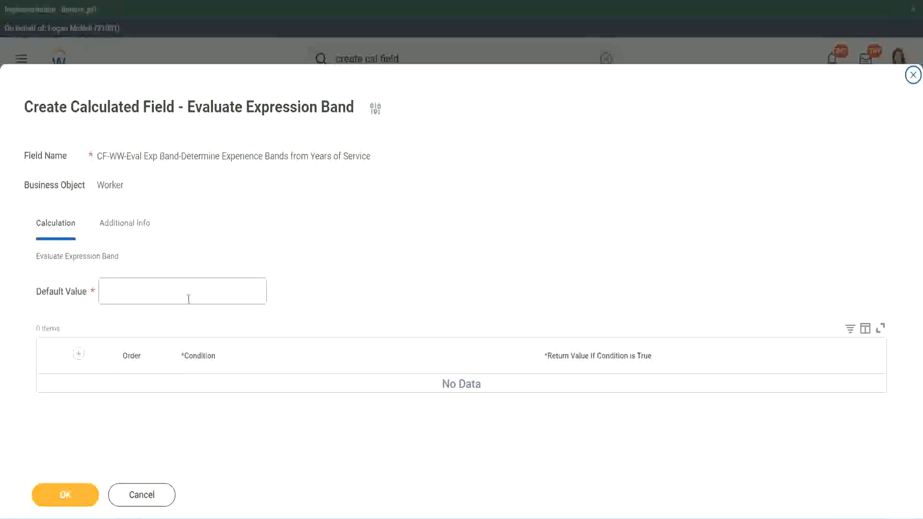
- Set the Default Value to - and add a first condition row
click(134, 297)
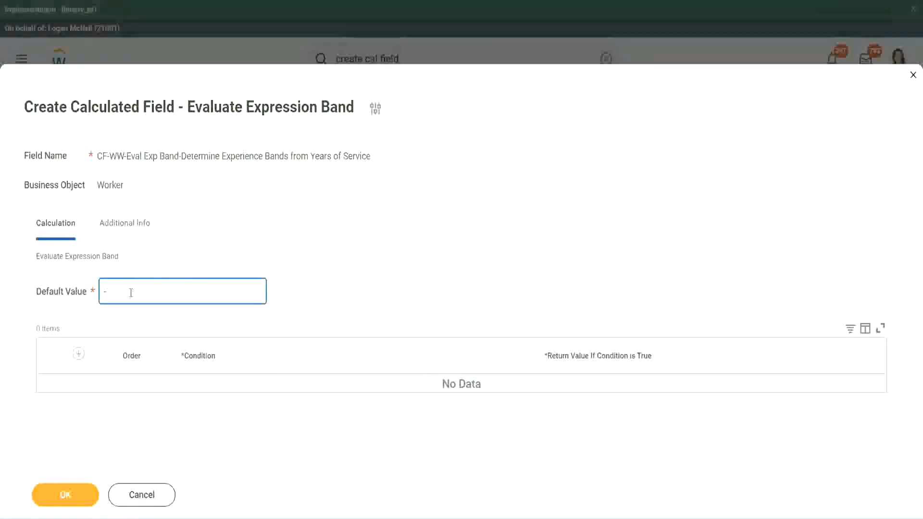
click(78, 354)
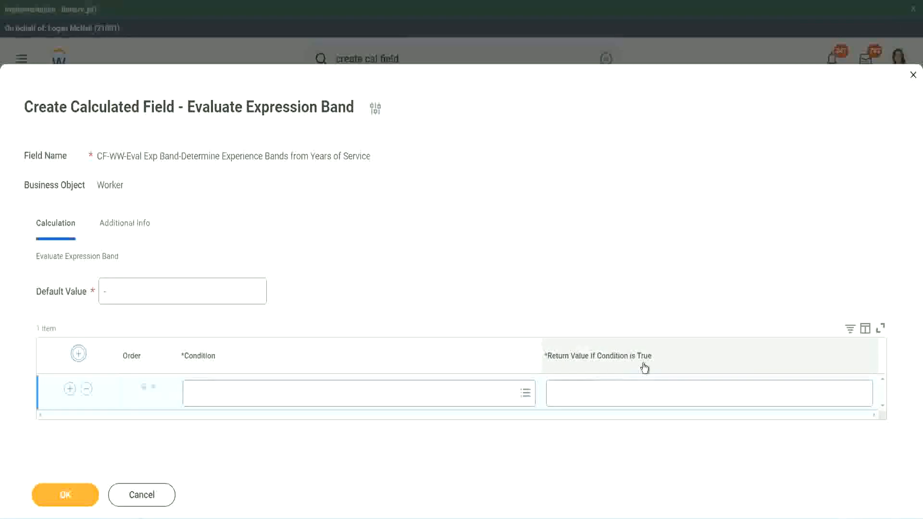
click(601, 393)
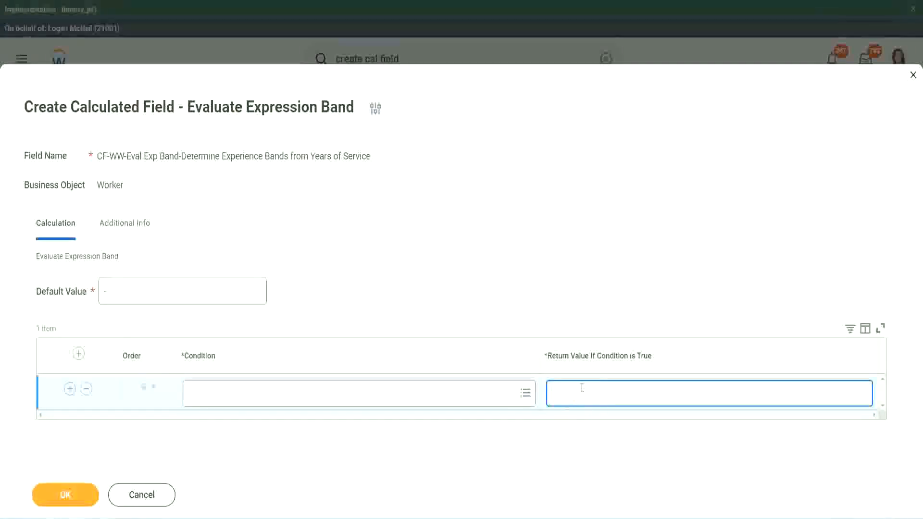
text(adkjdjaidjaijdiaj)
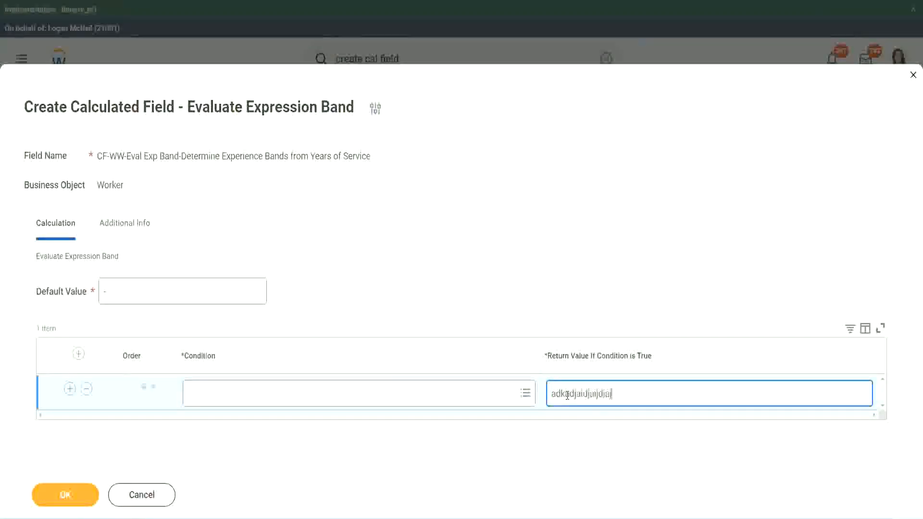
key(BackSpace)
key(BackSpace)
key(BackSpace)
key(BackSpace)
key(BackSpace)
key(BackSpace)
key(BackSpace)
key(BackSpace)
key(BackSpace)
key(BackSpace)
key(BackSpace)
key(BackSpace)
key(BackSpace)
key(BackSpace)
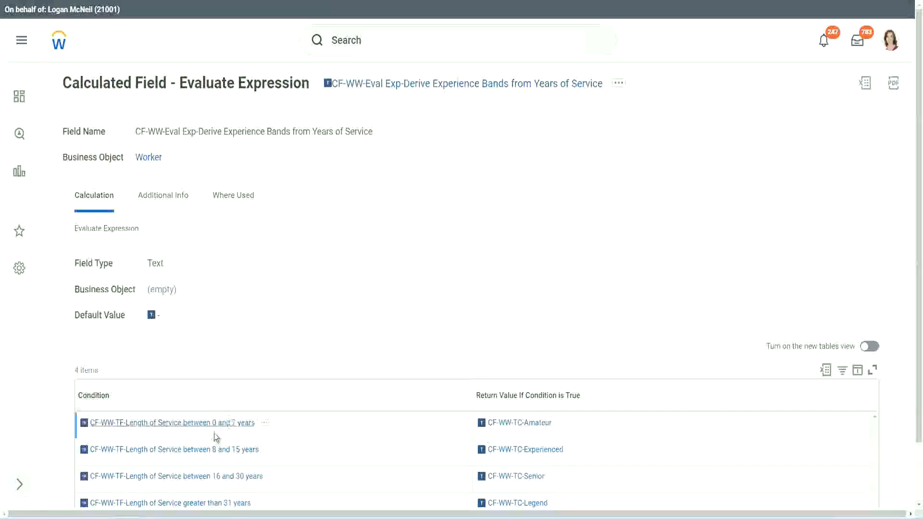
- Copy the Length of Service between 0 and 7 years condition from the existing field and paste it into the first row's Condition
right_click(212, 430)
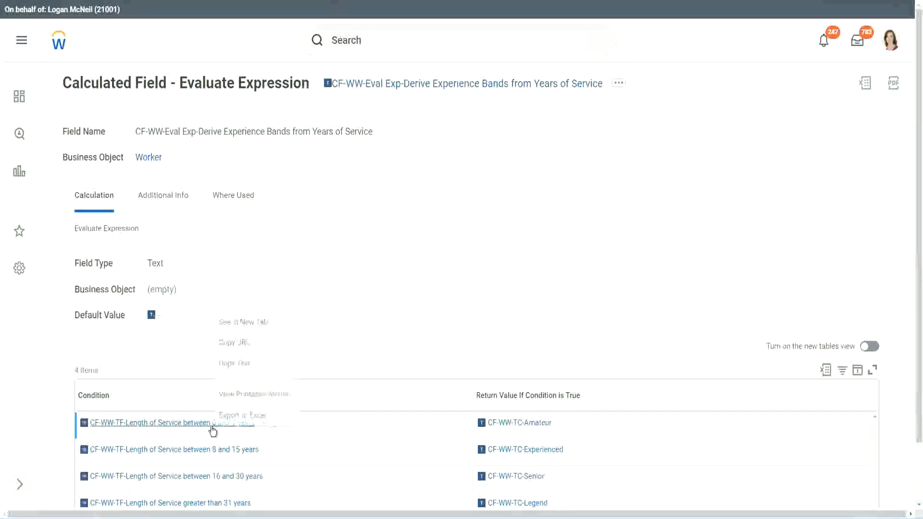
click(252, 365)
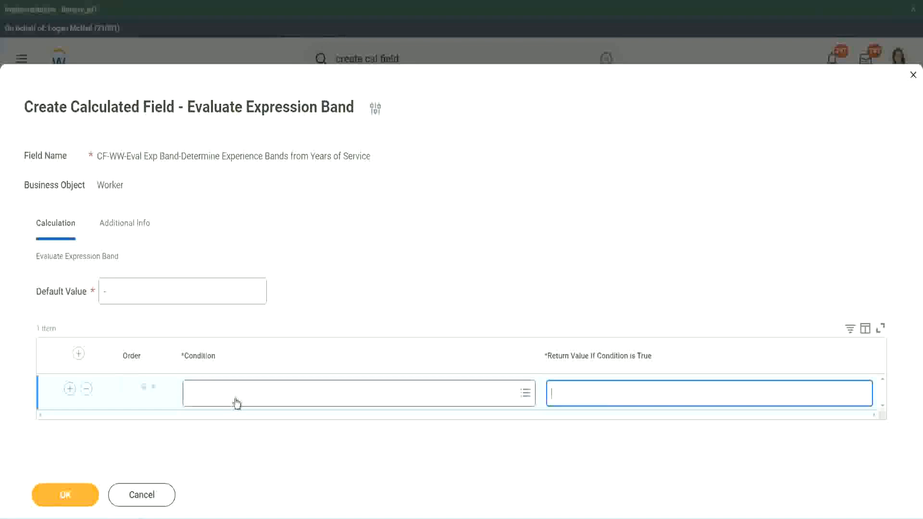
click(233, 398)
key(ctrl+v)
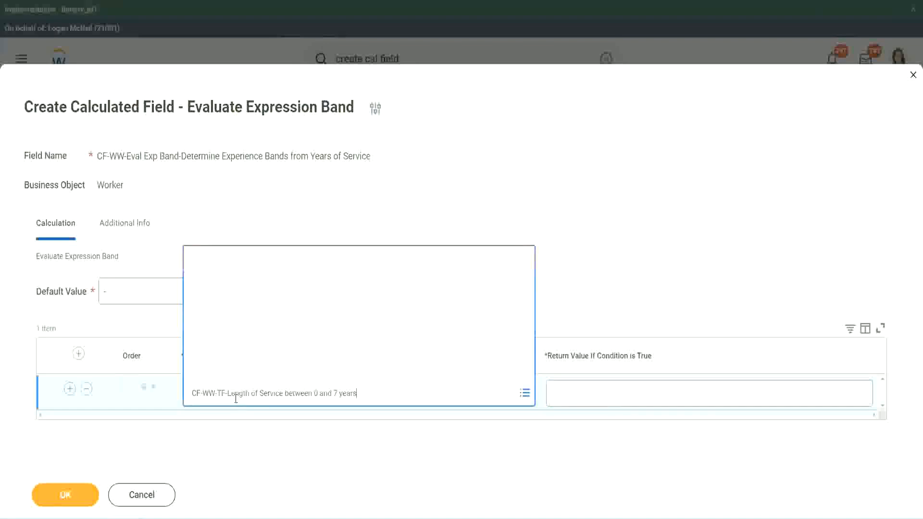
key(Return)
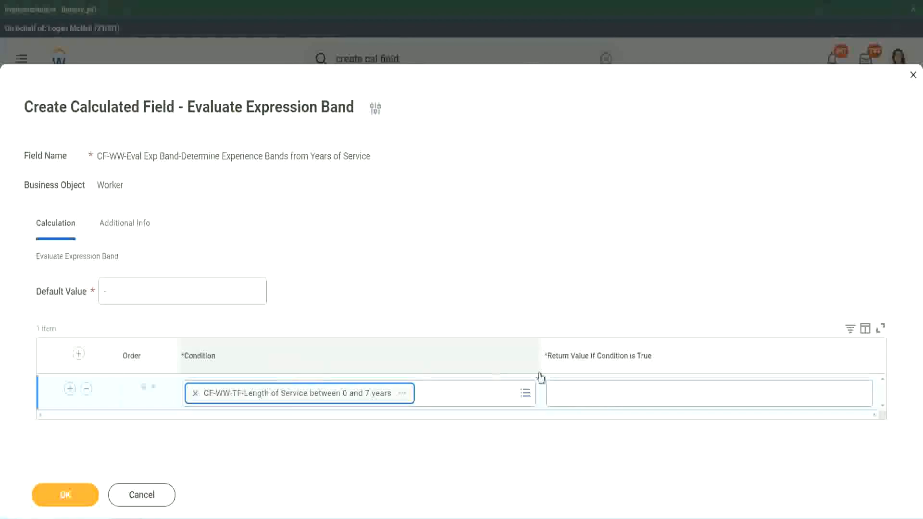
- Enter Amateur as the first row's return value and add more condition rows
click(583, 385)
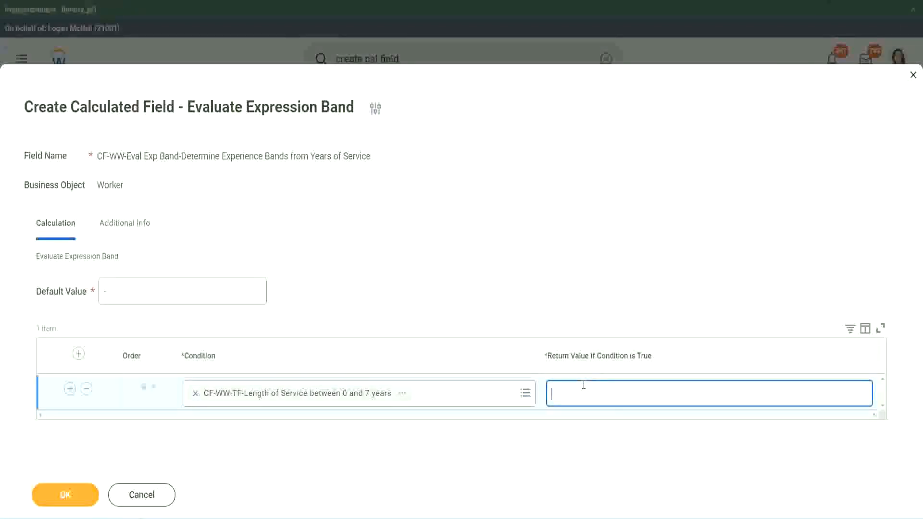
text(Amateur)
click(69, 390)
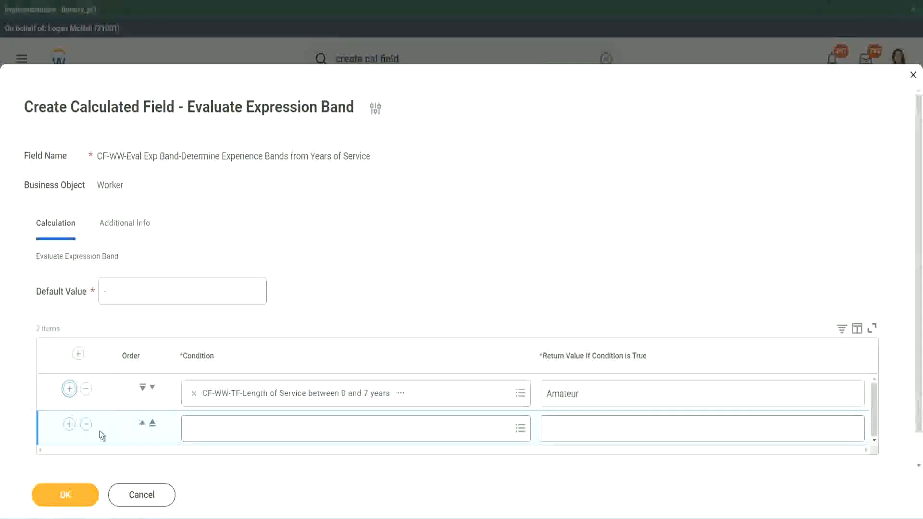
click(69, 424)
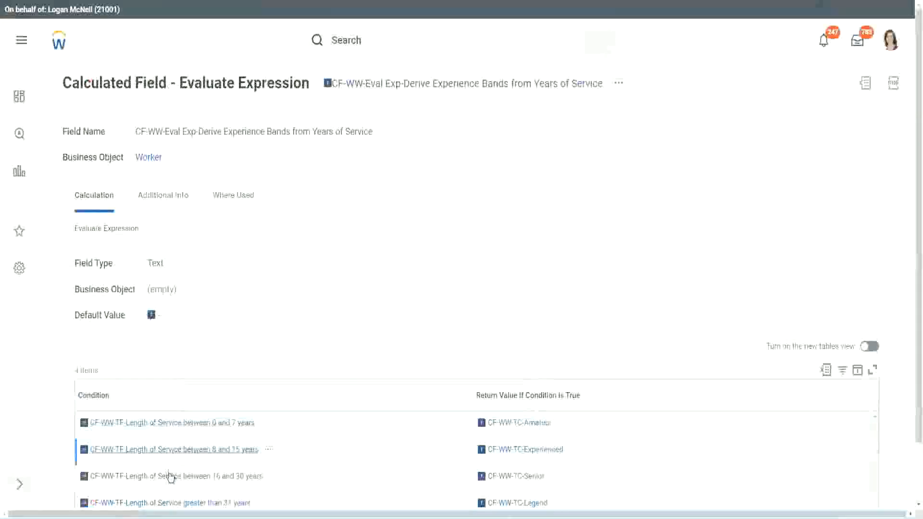
- Copy the Length of Service between 16 and 30 years condition, paste it into the second row, and move it down one row
right_click(169, 476)
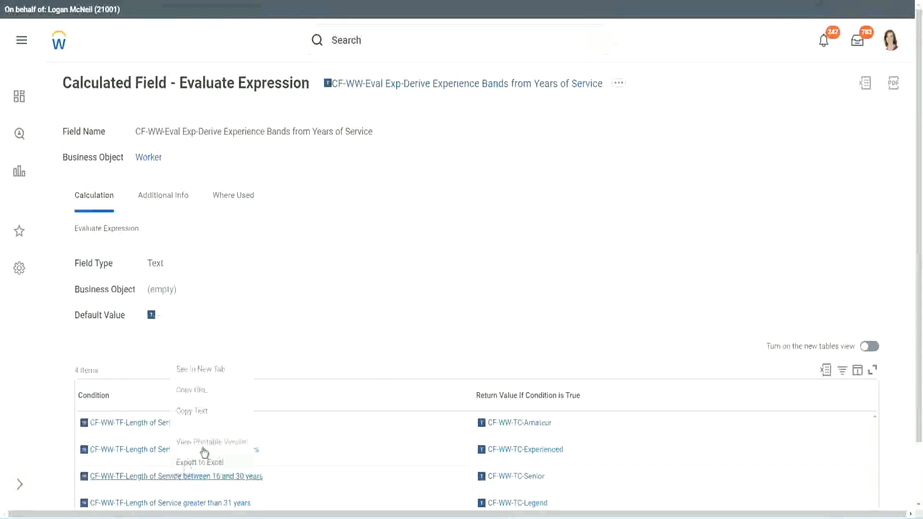
click(210, 413)
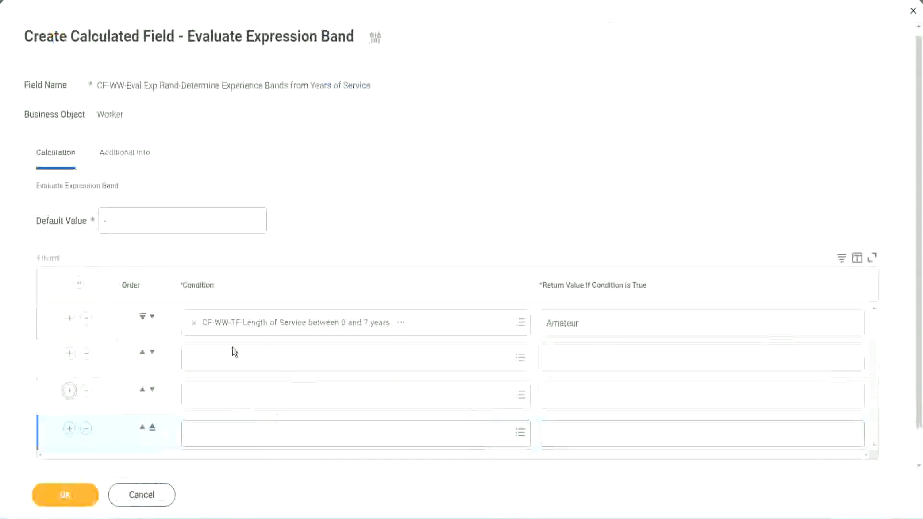
click(236, 356)
key(ctrl+v)
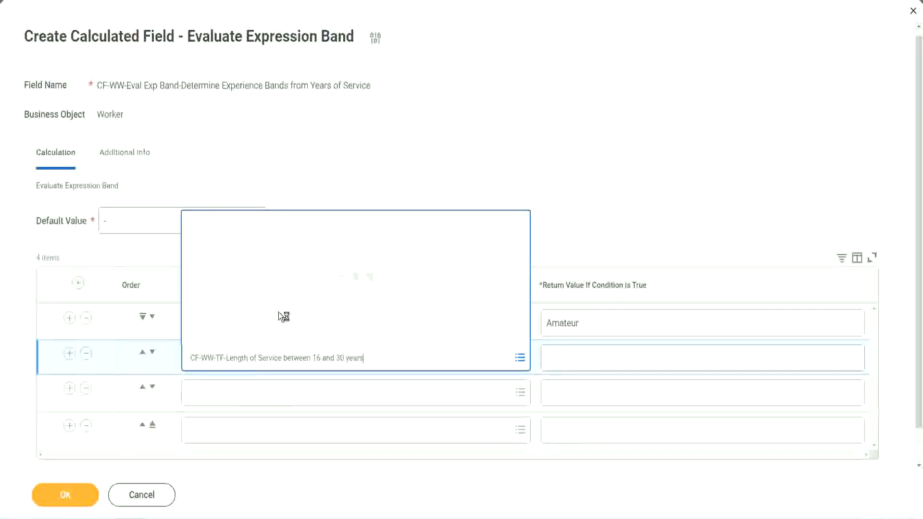
click(152, 353)
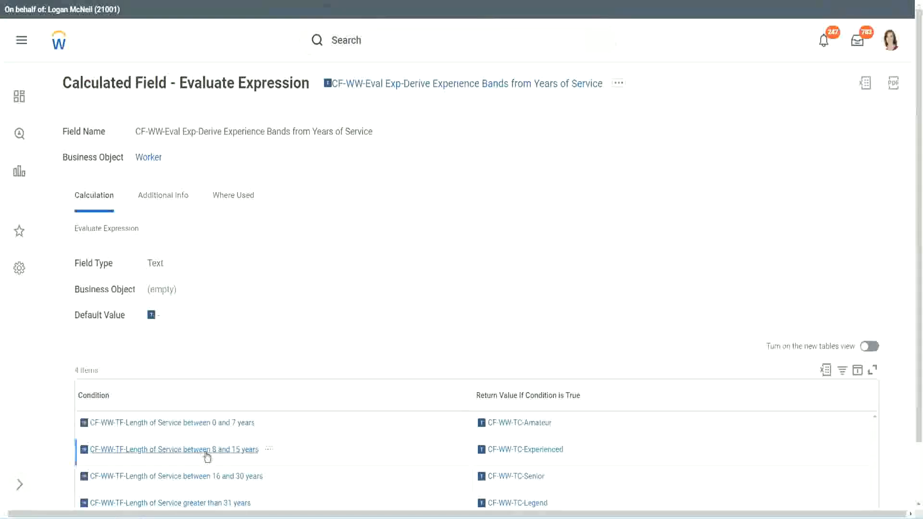
- Copy the Length of Service between 8 and 15 years condition and paste it into the second row's Condition
right_click(207, 457)
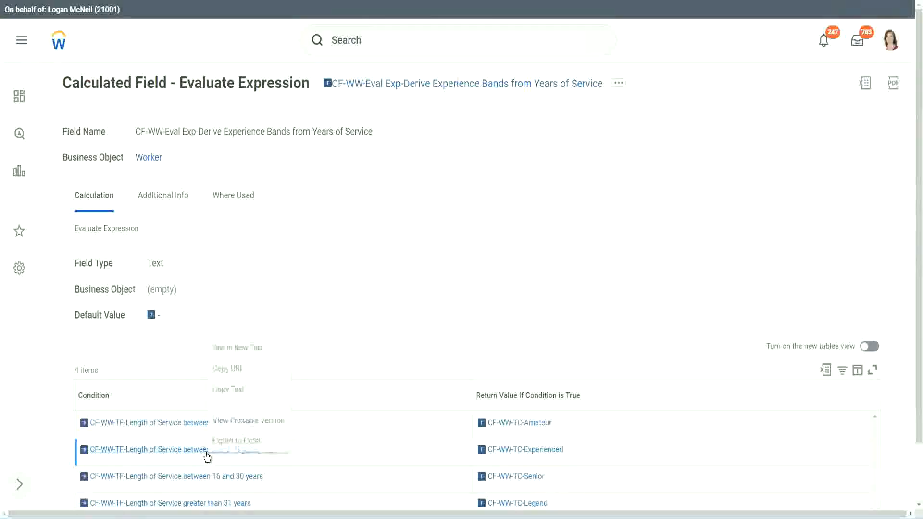
click(236, 386)
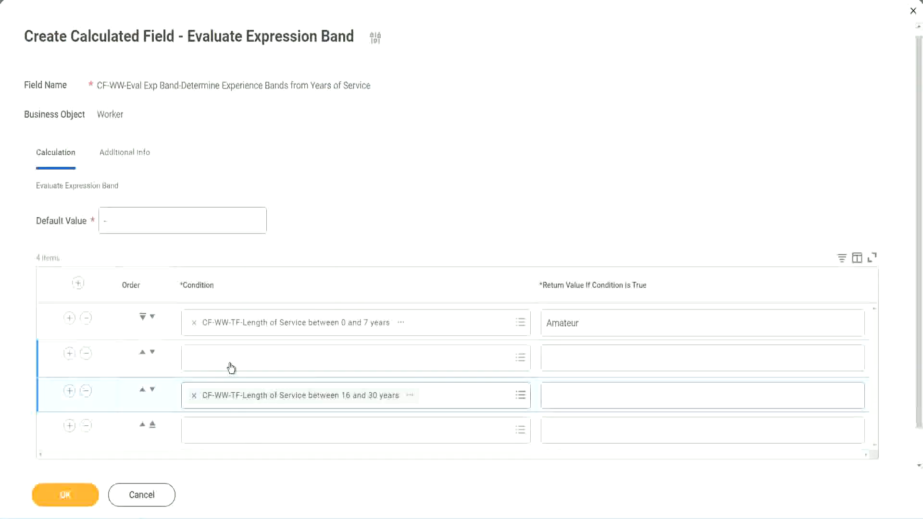
click(231, 368)
key(ctrl+v)
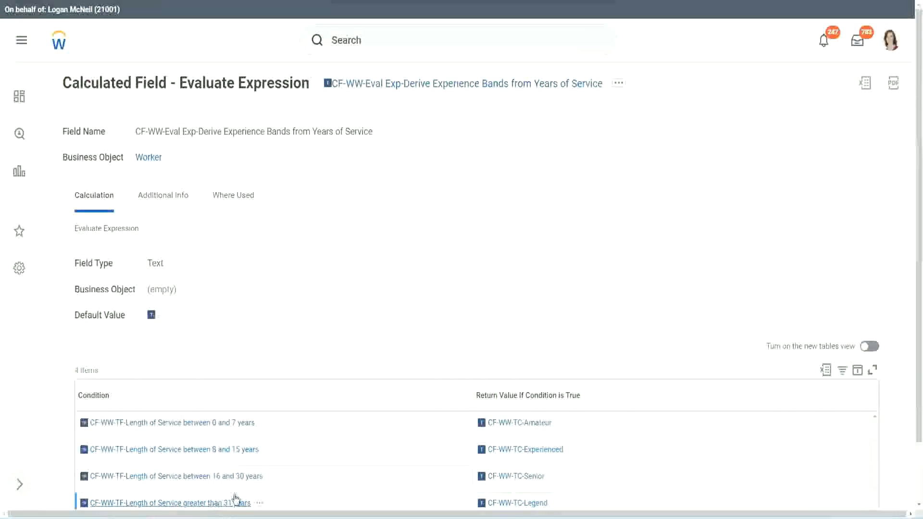
- Copy the Length of Service greater than 31 years condition and paste it into the fourth row's Condition
right_click(235, 500)
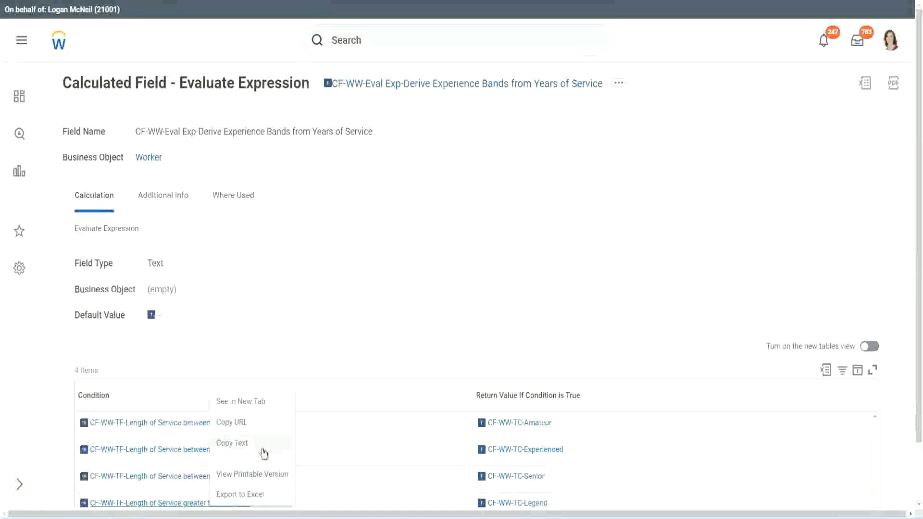
click(264, 451)
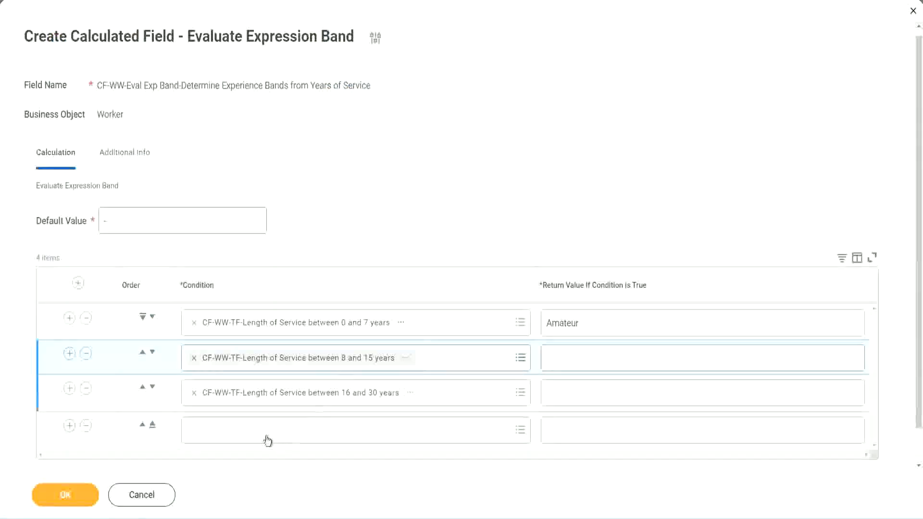
click(264, 435)
key(ctrl+v)
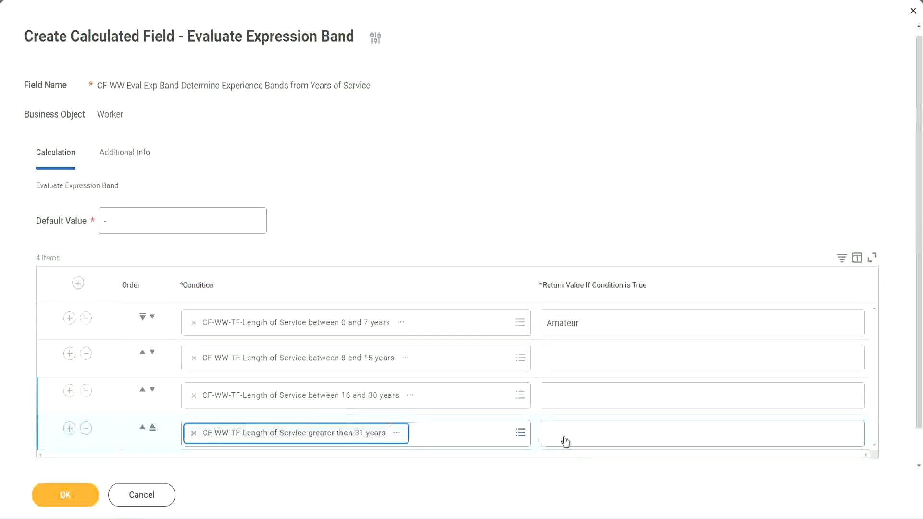
- Enter Legend as the fourth row's return value and Senior as the third row's return value
click(605, 433)
text(Le)
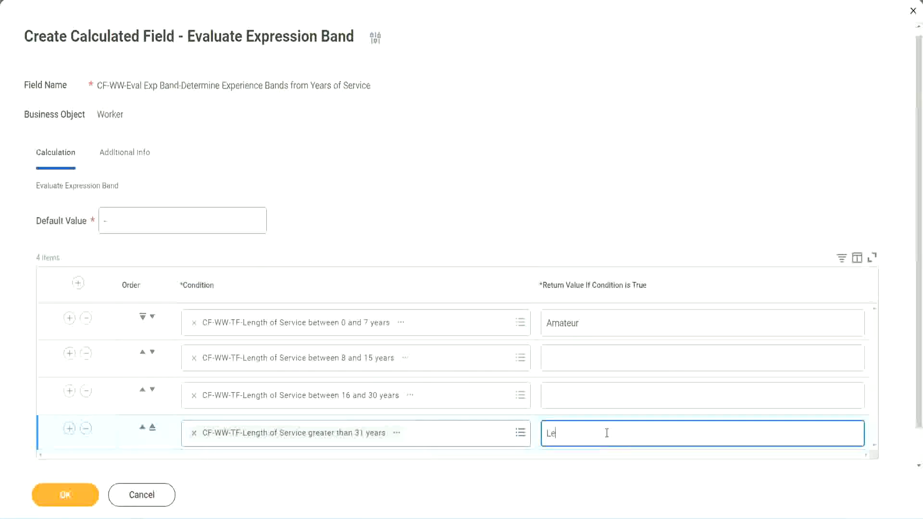
text(gend)
click(567, 394)
text(S)
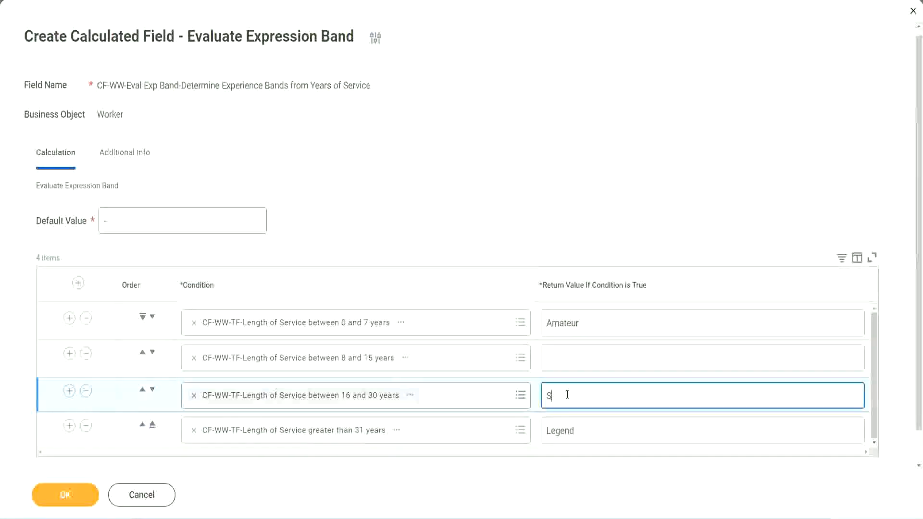
text(enior)
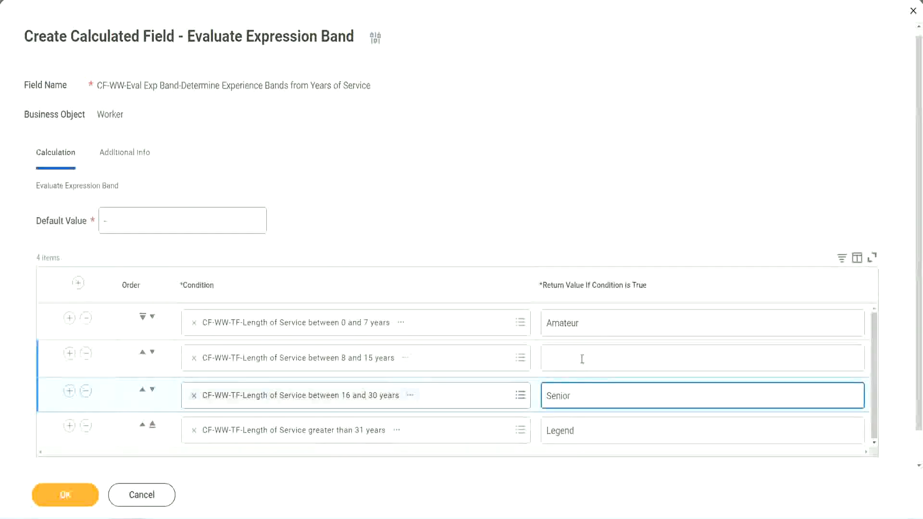
- Enter Experienced as the second row's return value and save the calculated field
click(582, 359)
text(Ex)
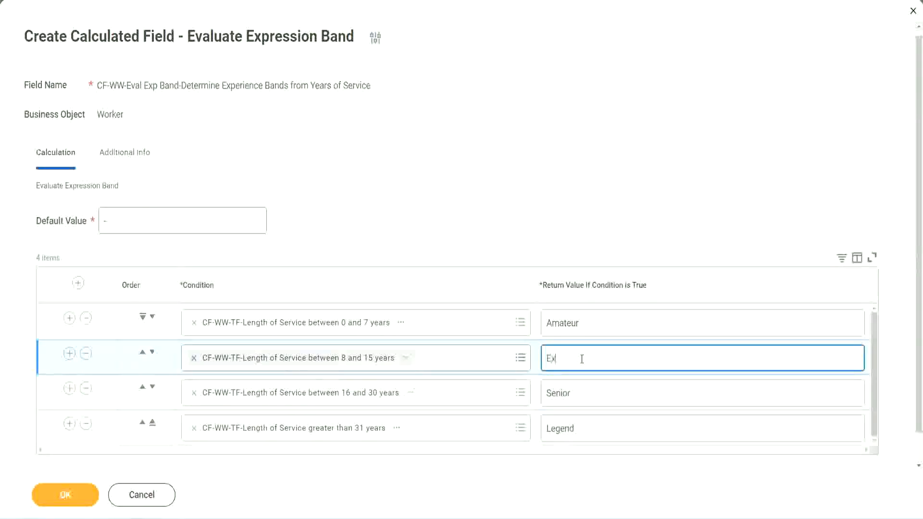
text(perienced)
click(65, 494)
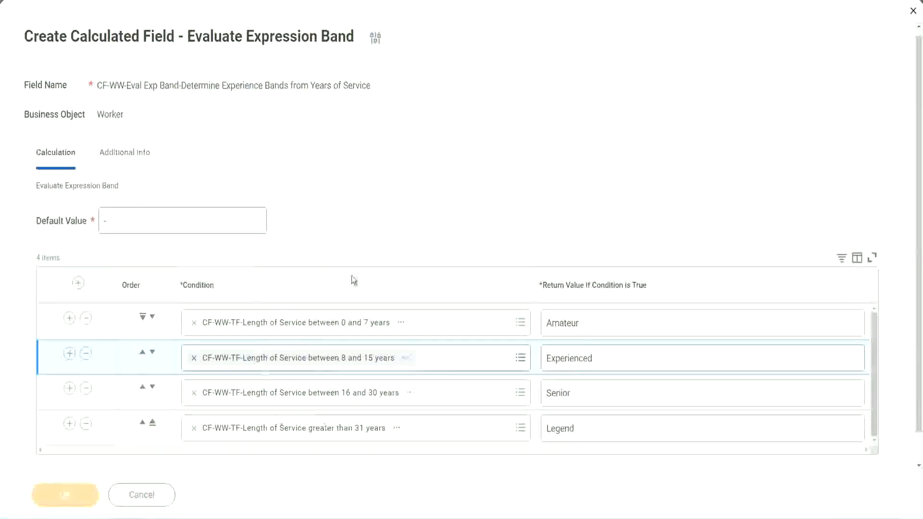
- Review the saved field's conditions and return values against the experience band notes
scroll(316, 293, down, 3)
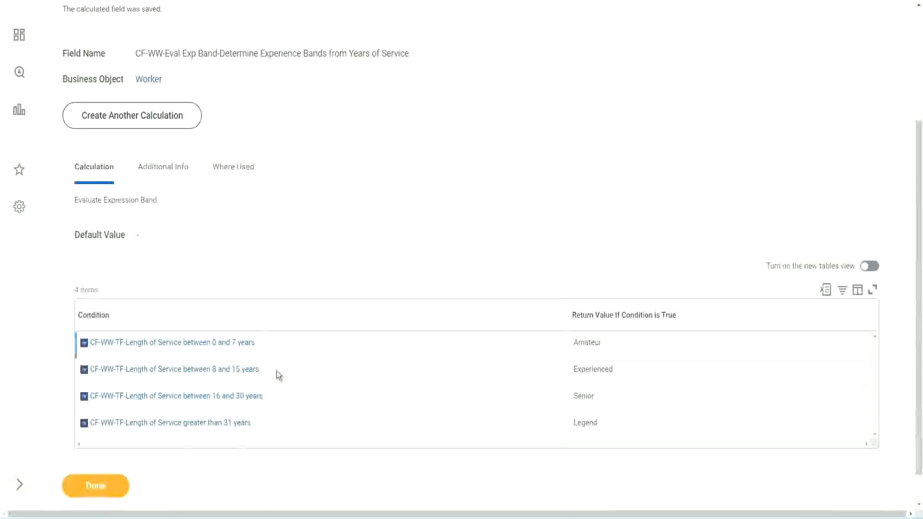
double_click(591, 341)
double_click(587, 370)
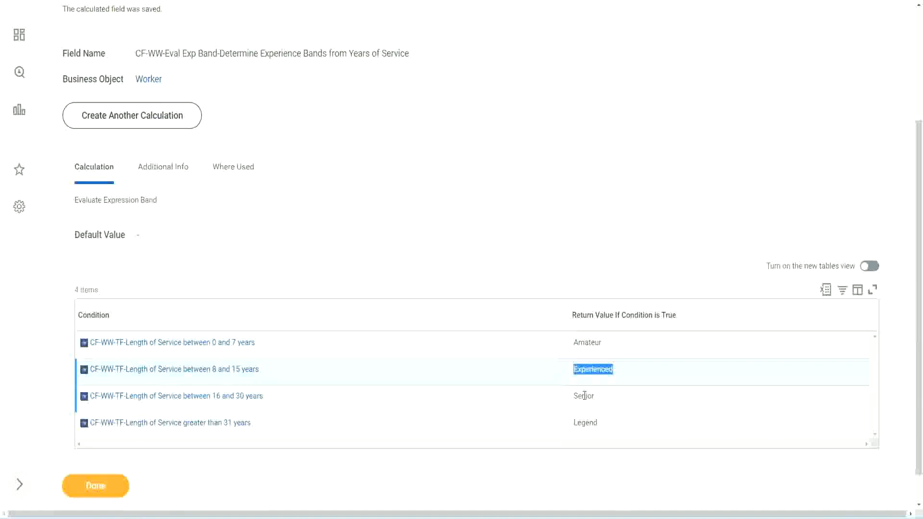
double_click(585, 396)
click(587, 423)
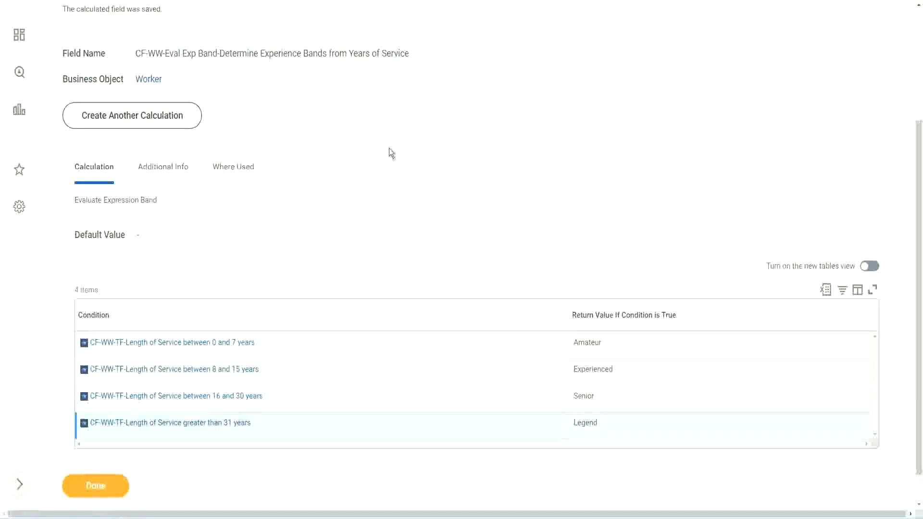
scroll(389, 149, up, 3)
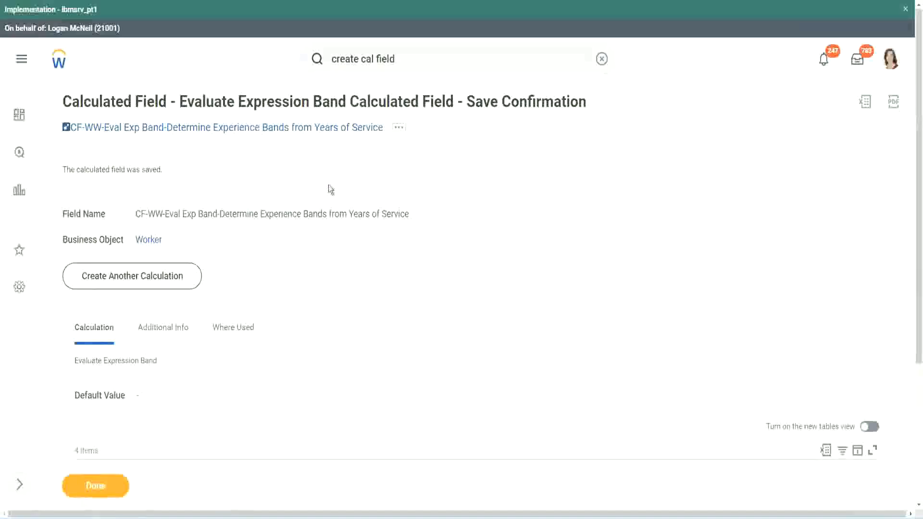
right_click(303, 128)
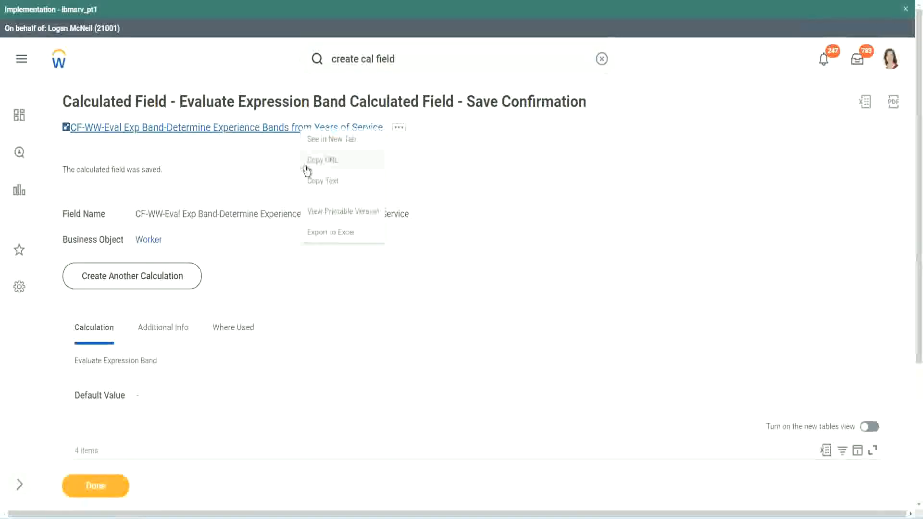
click(321, 185)
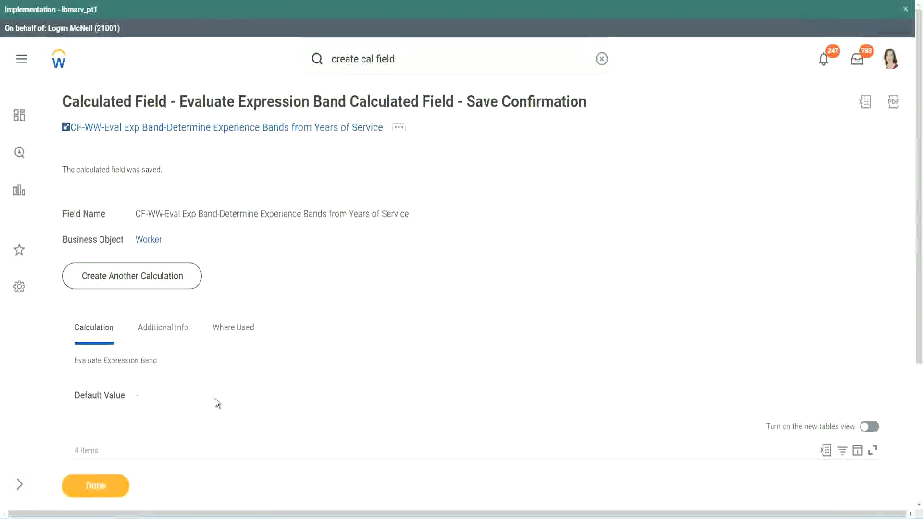
scroll(306, 373, down, 3)
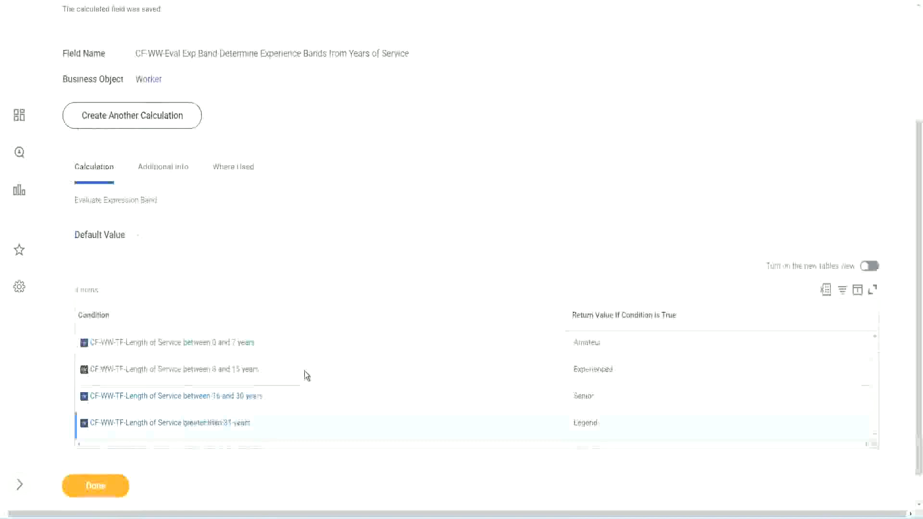
scroll(305, 371, down, 1)
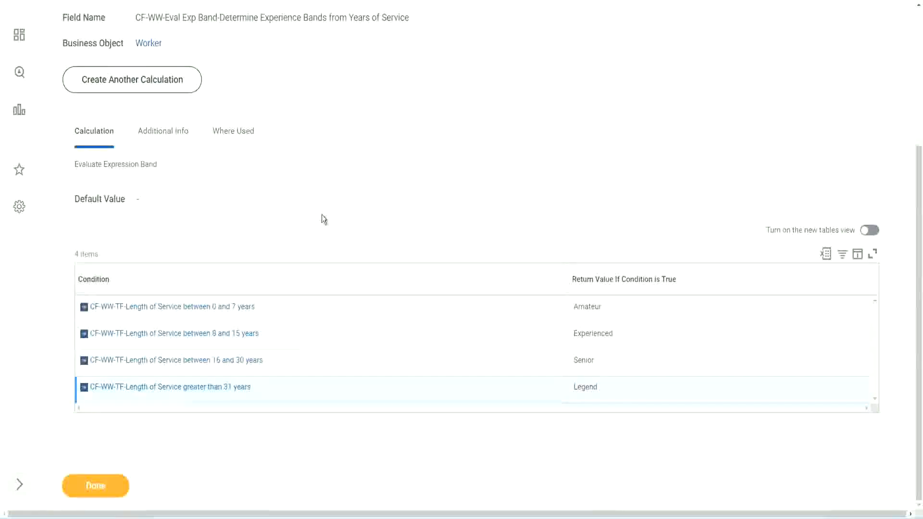
scroll(322, 215, up, 2)
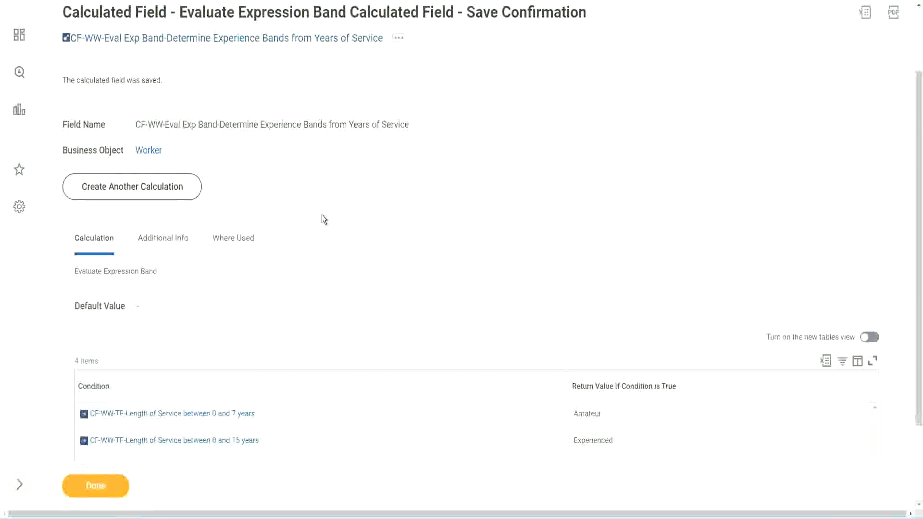
scroll(322, 214, down, 2)
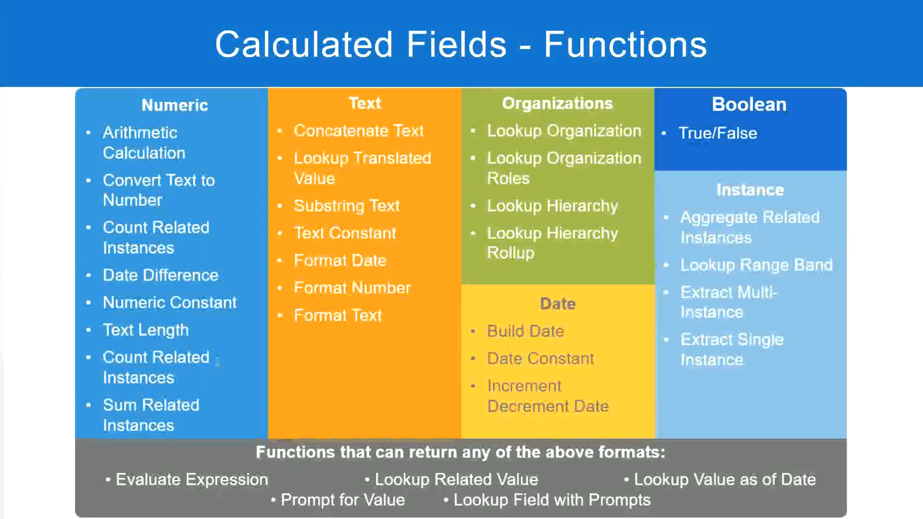
key(alt+Tab)
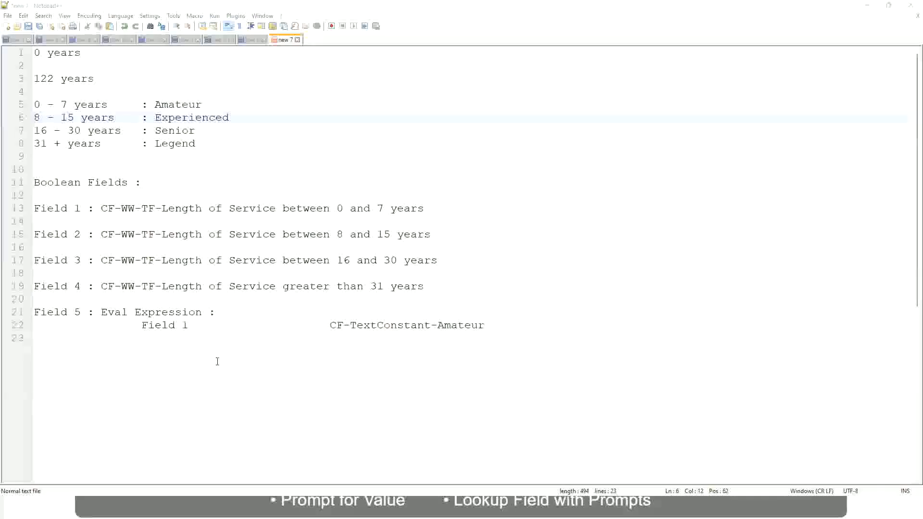
key(alt+Tab)
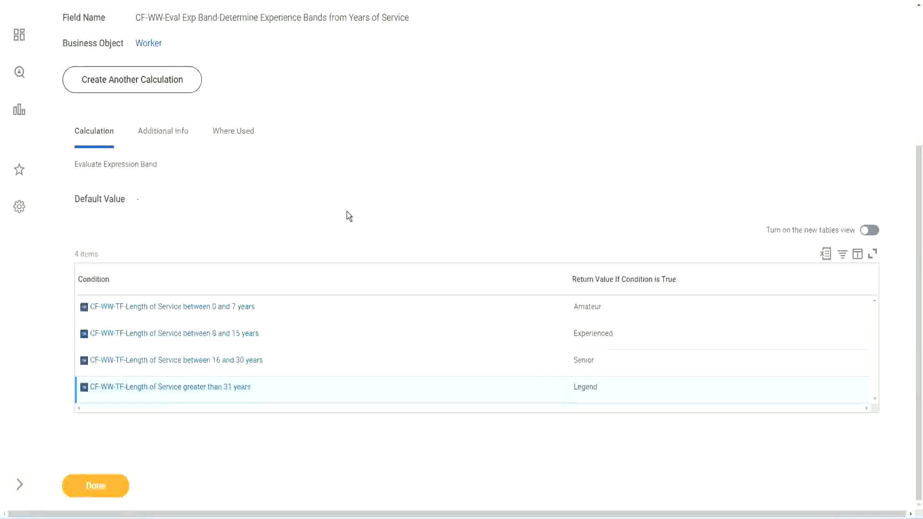
scroll(349, 217, up, 1)
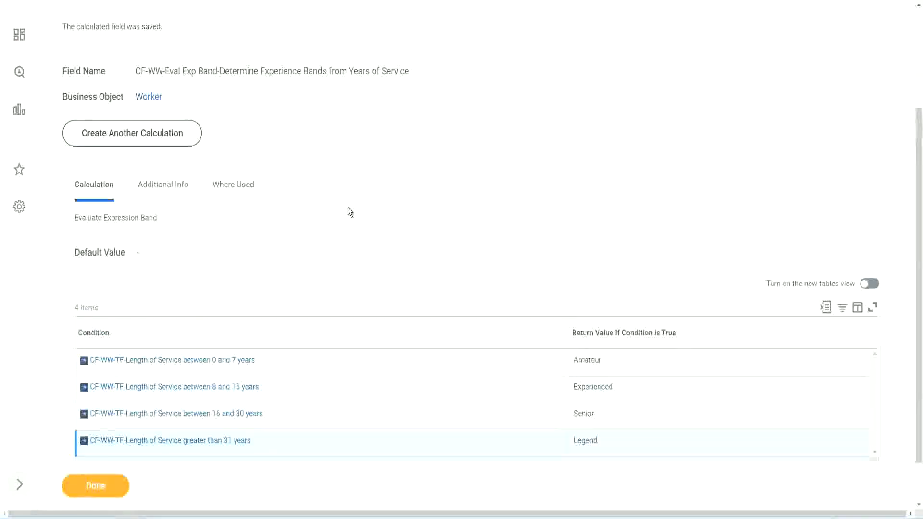
scroll(350, 211, up, 3)
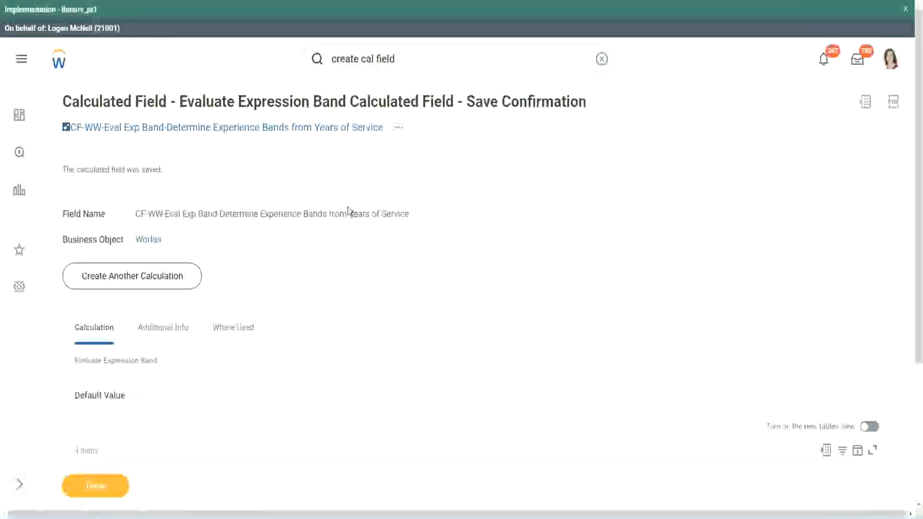
scroll(194, 368, down, 4)
- Finish the confirmation and open the WW Employee Details custom report for editing
click(96, 488)
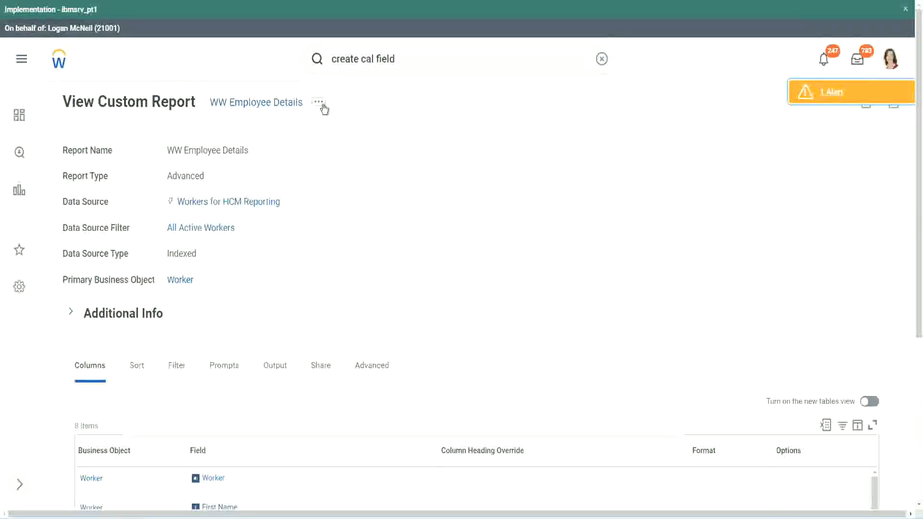
click(319, 102)
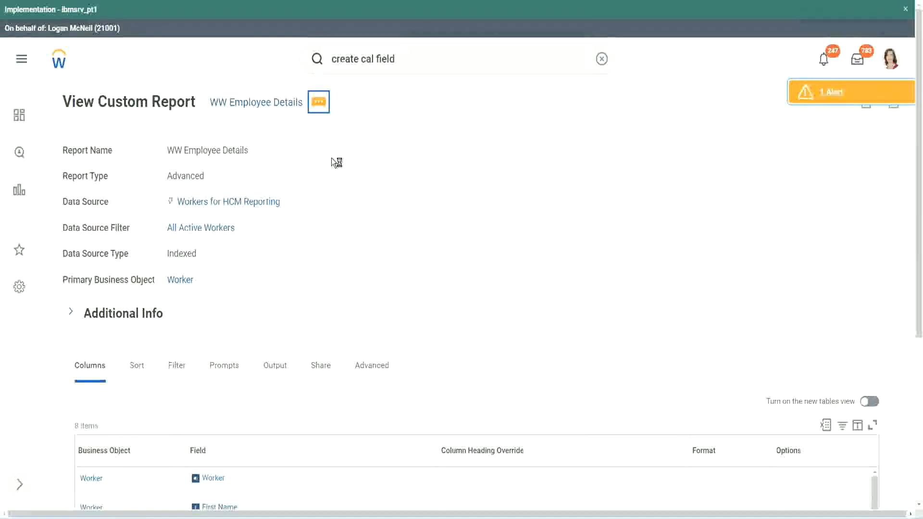
mouse_move(372, 154)
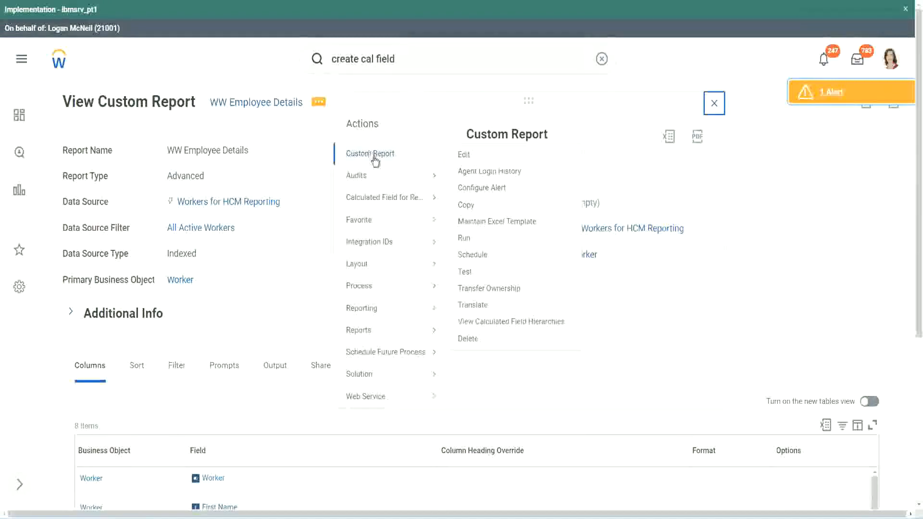
click(465, 155)
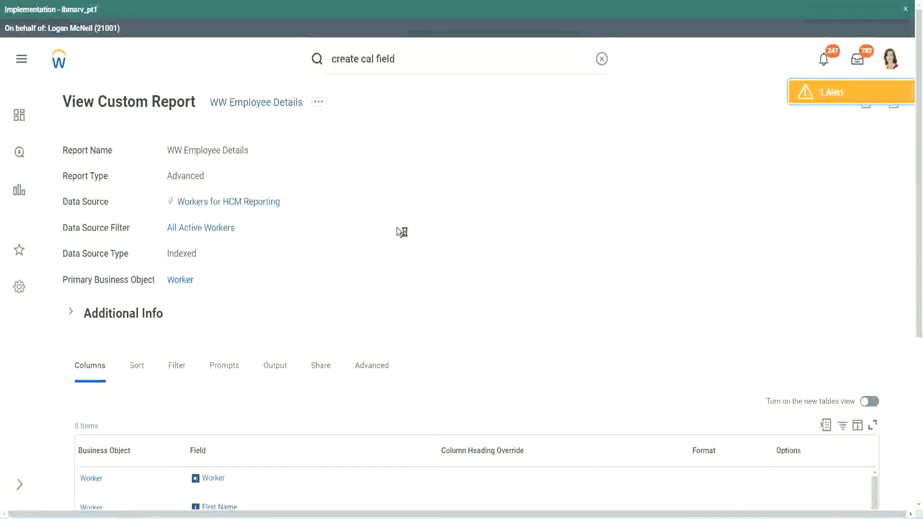
- Add a new column row after the Experience Bands column in the report's columns
scroll(397, 227, down, 1)
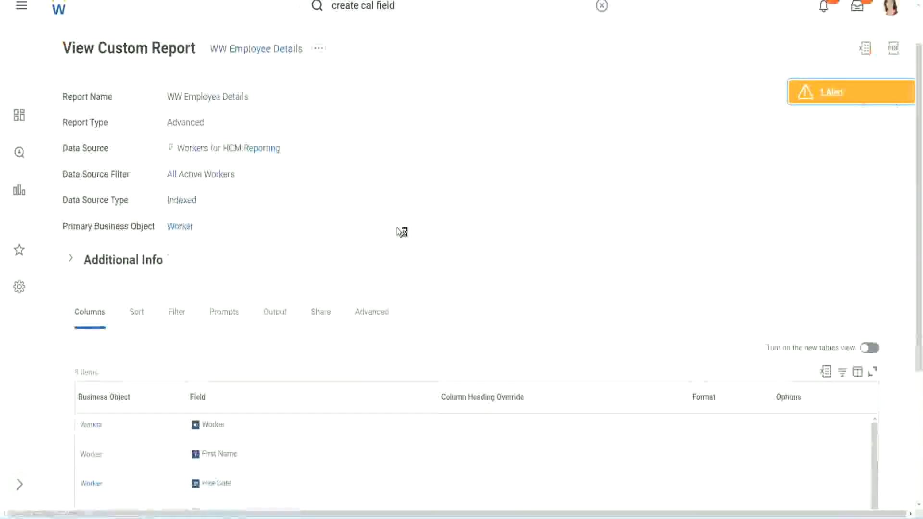
scroll(402, 232, down, 4)
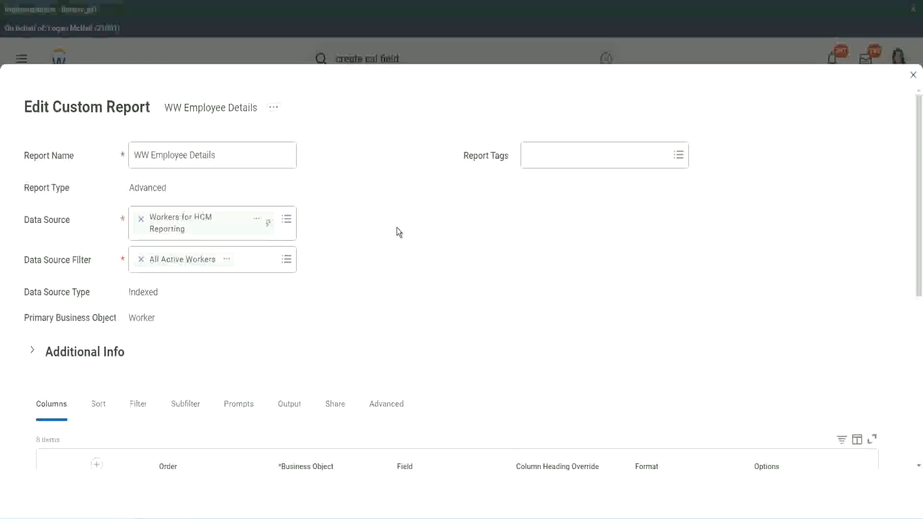
scroll(397, 227, down, 8)
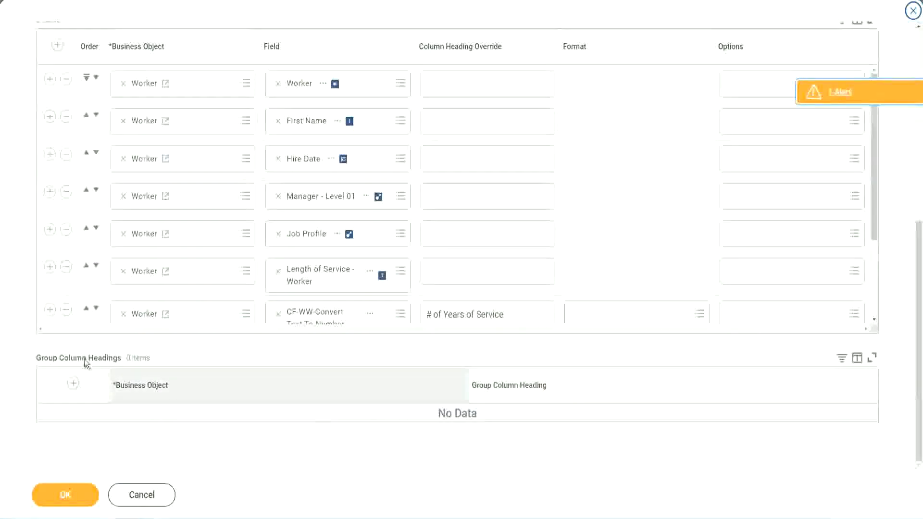
scroll(194, 235, down, 3)
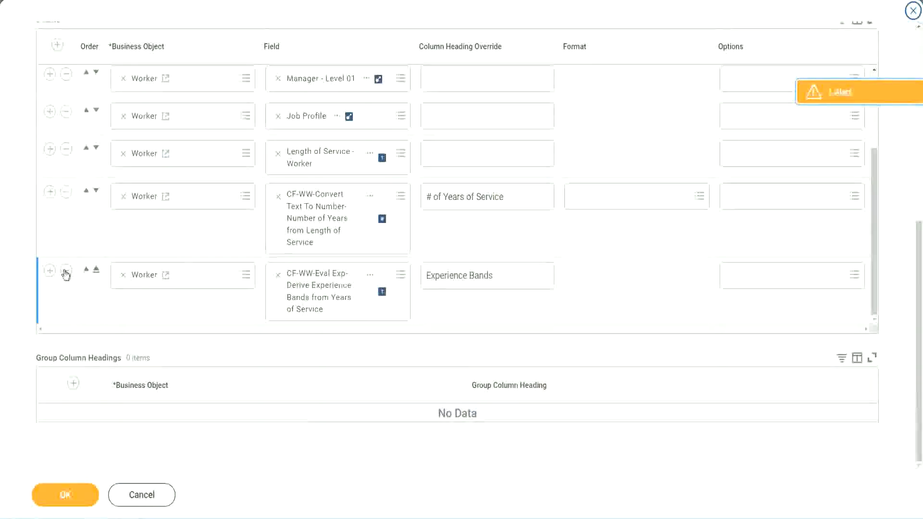
click(49, 271)
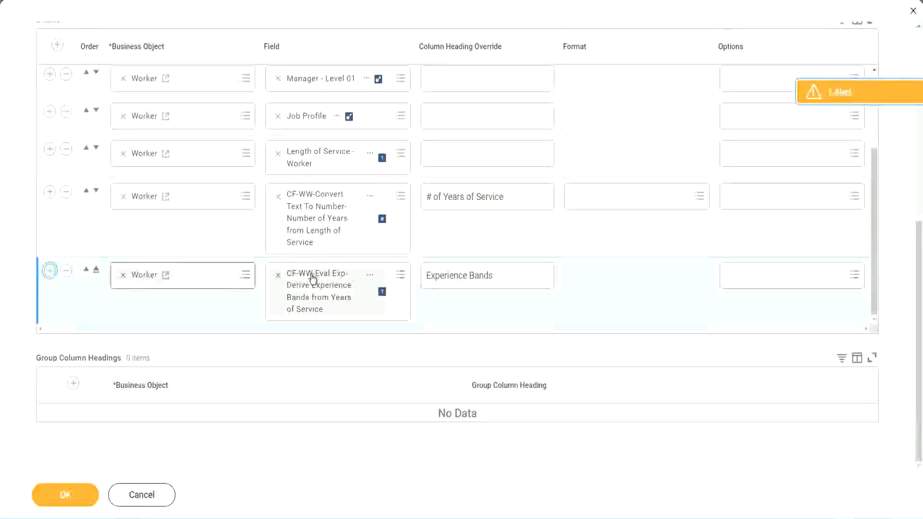
- Copy the existing Eval Exp-Derive Experience Bands field name and paste it into the new row's Field search
scroll(337, 252, down, 1)
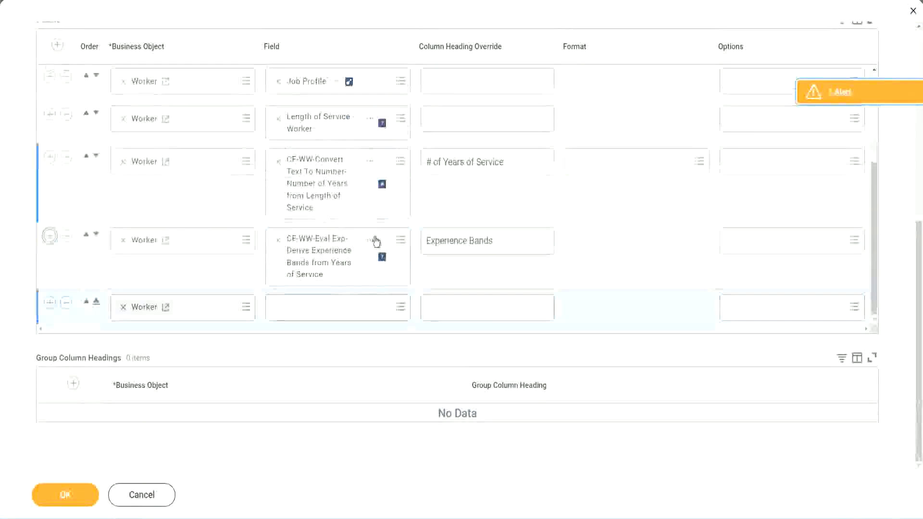
right_click(321, 260)
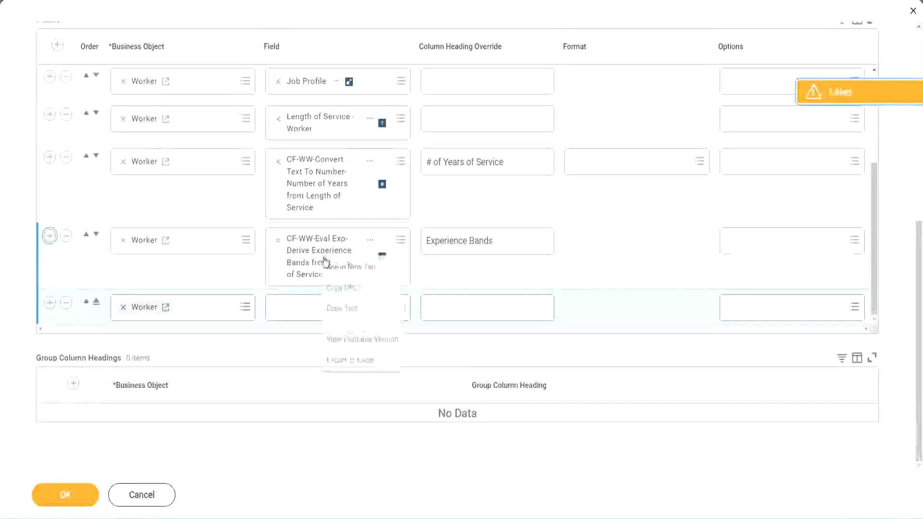
click(346, 309)
click(289, 312)
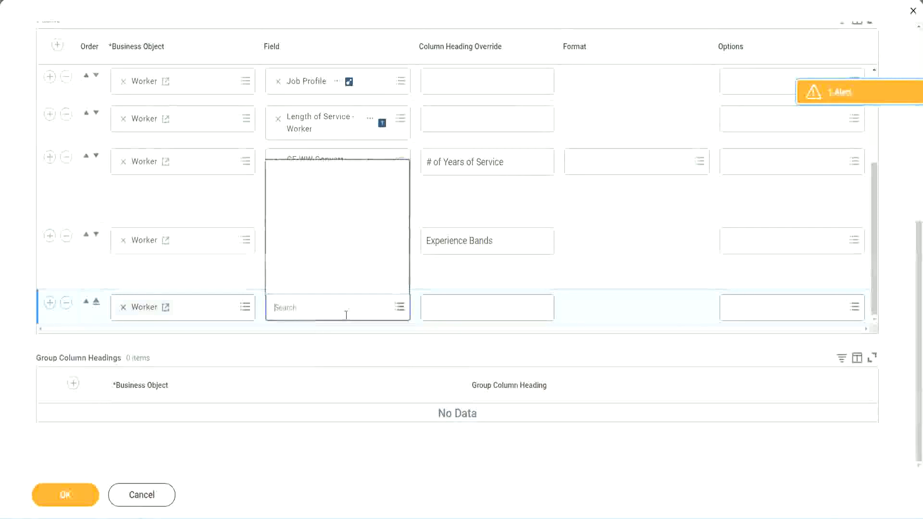
key(ctrl+v)
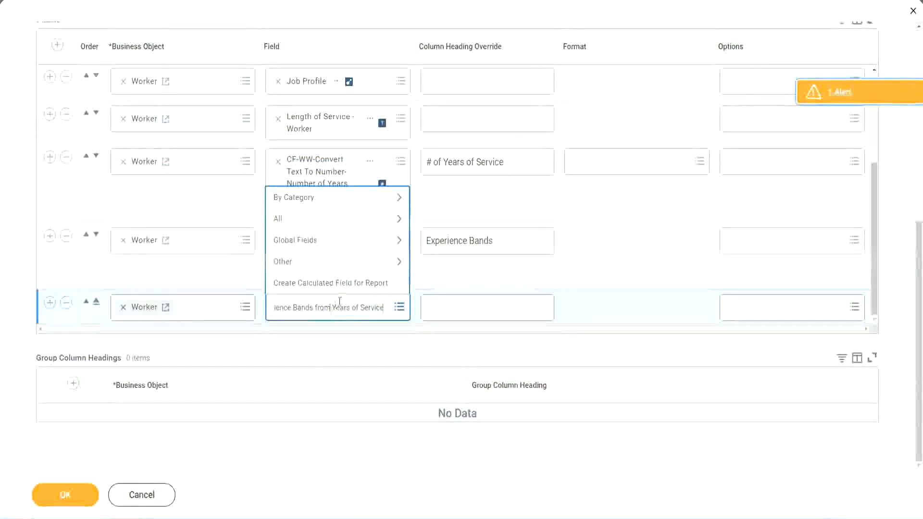
- Change the search to CF-WW-Eval Exp Band and pick CF-WW-Eval Exp Band-Determine Experience Bands from Years of Service
drag(336, 307, 235, 305)
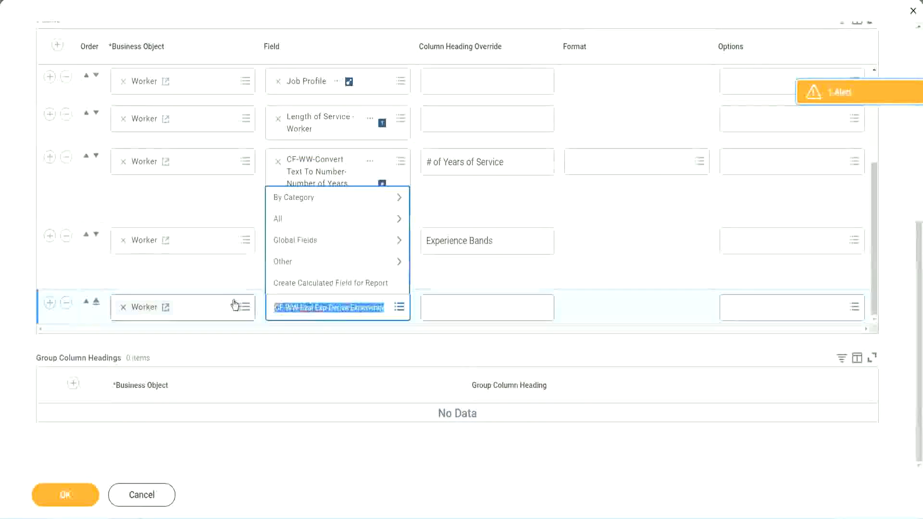
click(345, 315)
key(BackSpace)
text(Band)
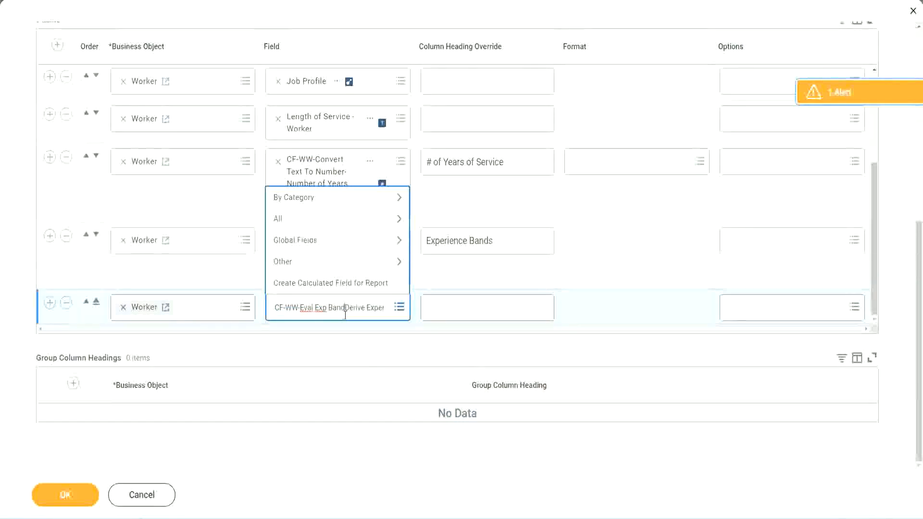
key(Delete)
key(Delete)
key(Delete)
key(Delete)
key(Delete)
key(Delete)
key(Delete)
key(Delete)
key(Delete)
key(Delete)
key(Delete)
key(Delete)
key(Delete)
key(Delete)
key(Delete)
key(Delete)
key(Delete)
key(Delete)
key(Delete)
key(Delete)
key(Delete)
key(Delete)
key(Delete)
key(Delete)
key(Delete)
key(Delete)
key(Delete)
key(Delete)
key(Delete)
key(Delete)
key(Delete)
key(Delete)
key(Delete)
key(Return)
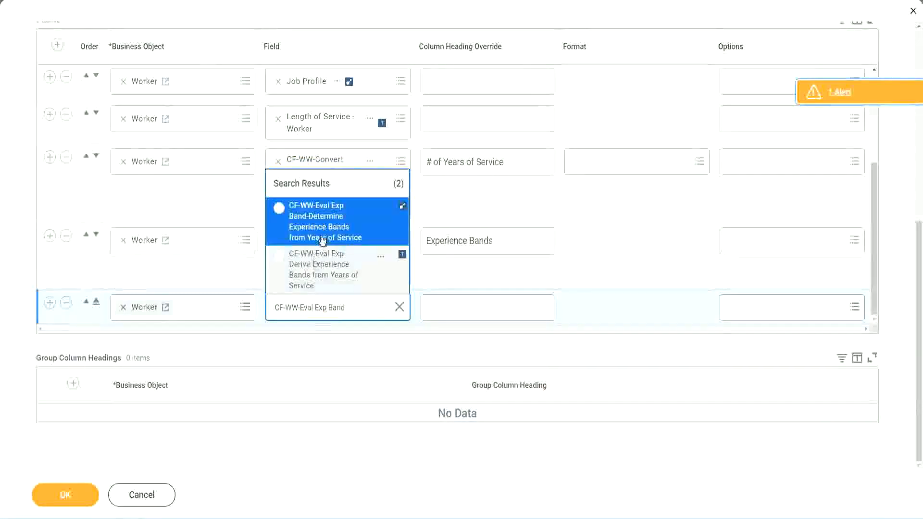
click(337, 228)
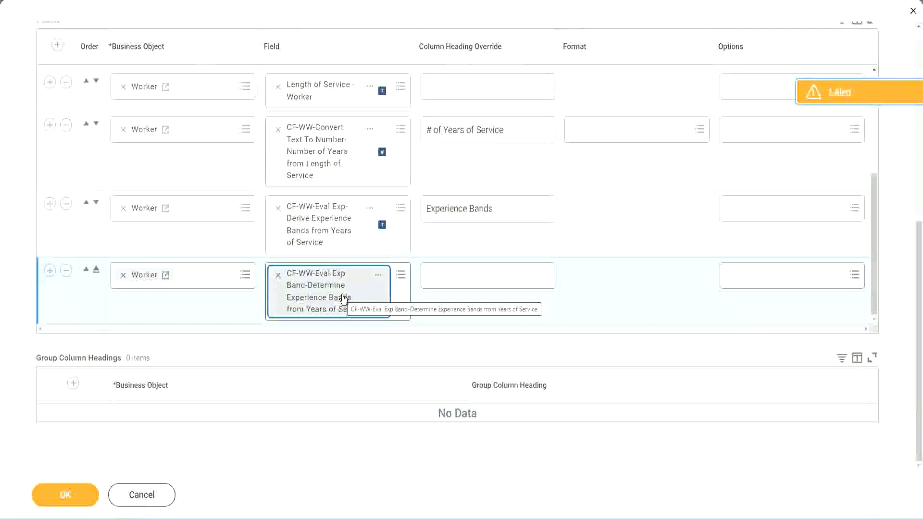
- Set the new column's heading override to Experience Bands (Eval Exp Bands) and save the report
click(508, 209)
key(ctrl+c)
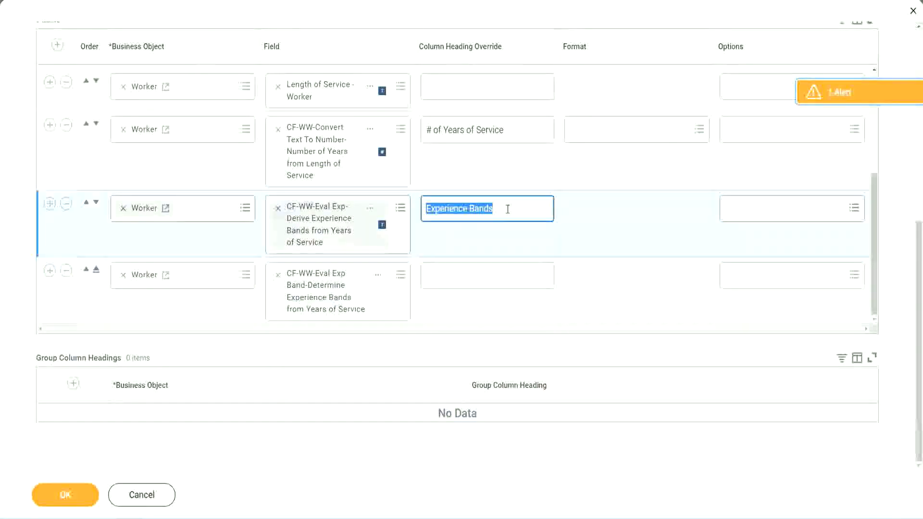
click(448, 275)
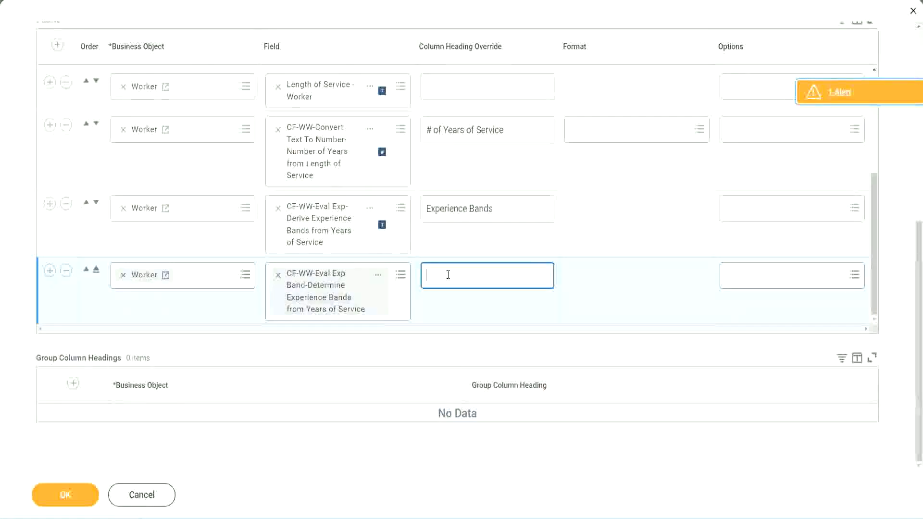
key(ctrl+v)
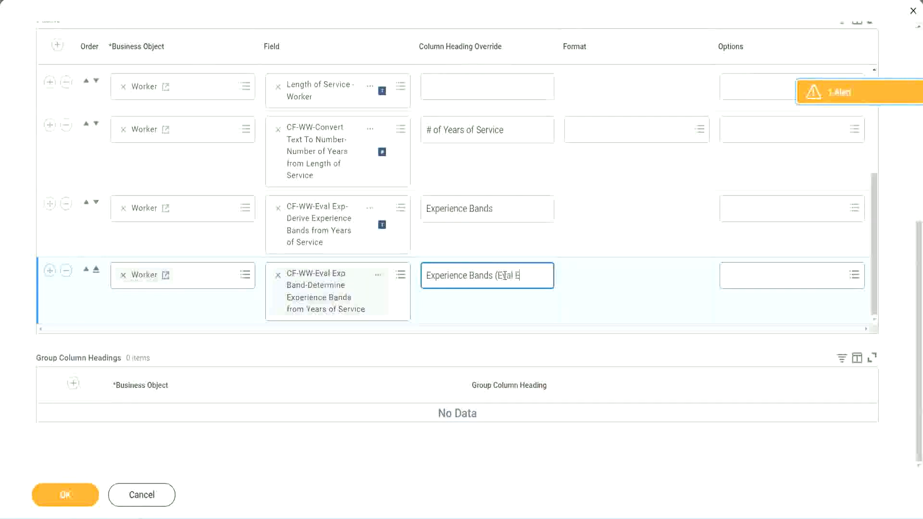
text(Bands))
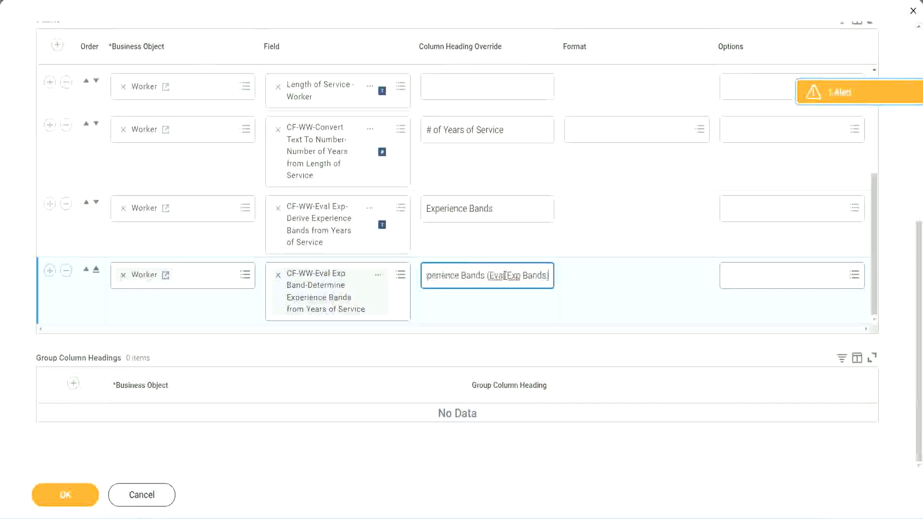
double_click(514, 276)
click(532, 272)
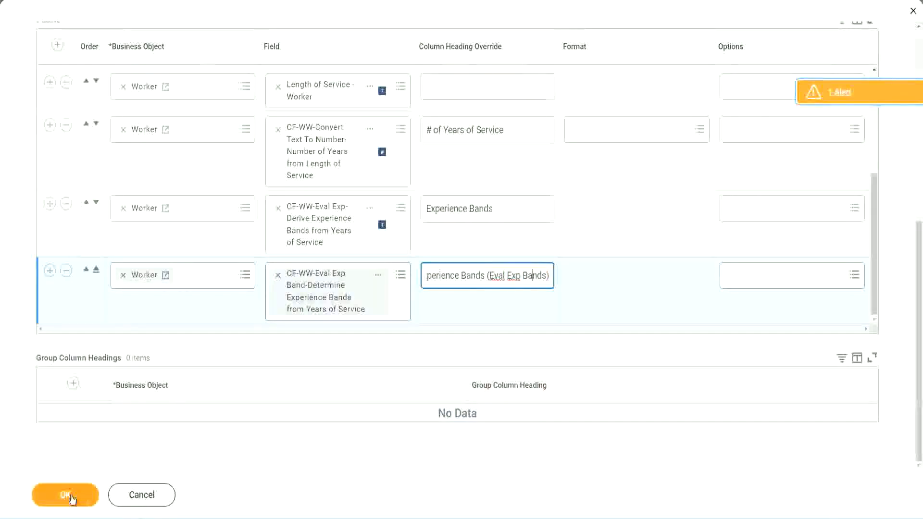
click(70, 499)
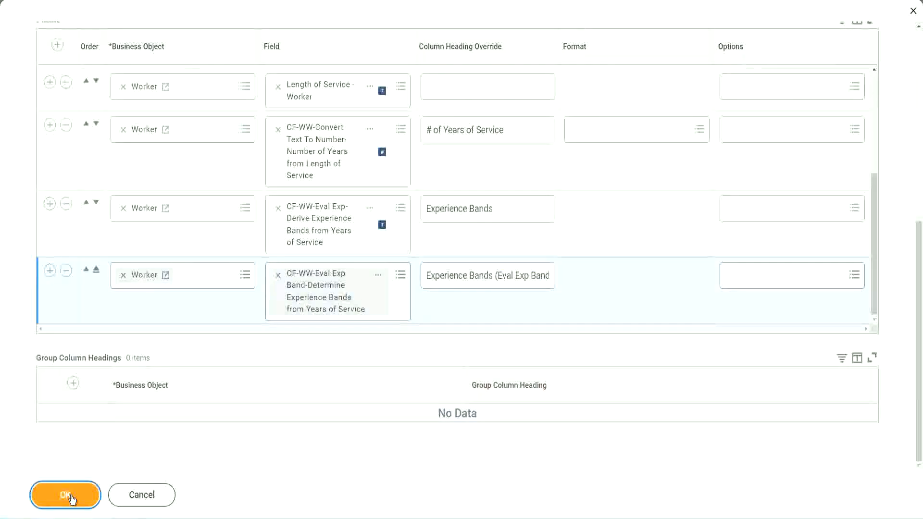